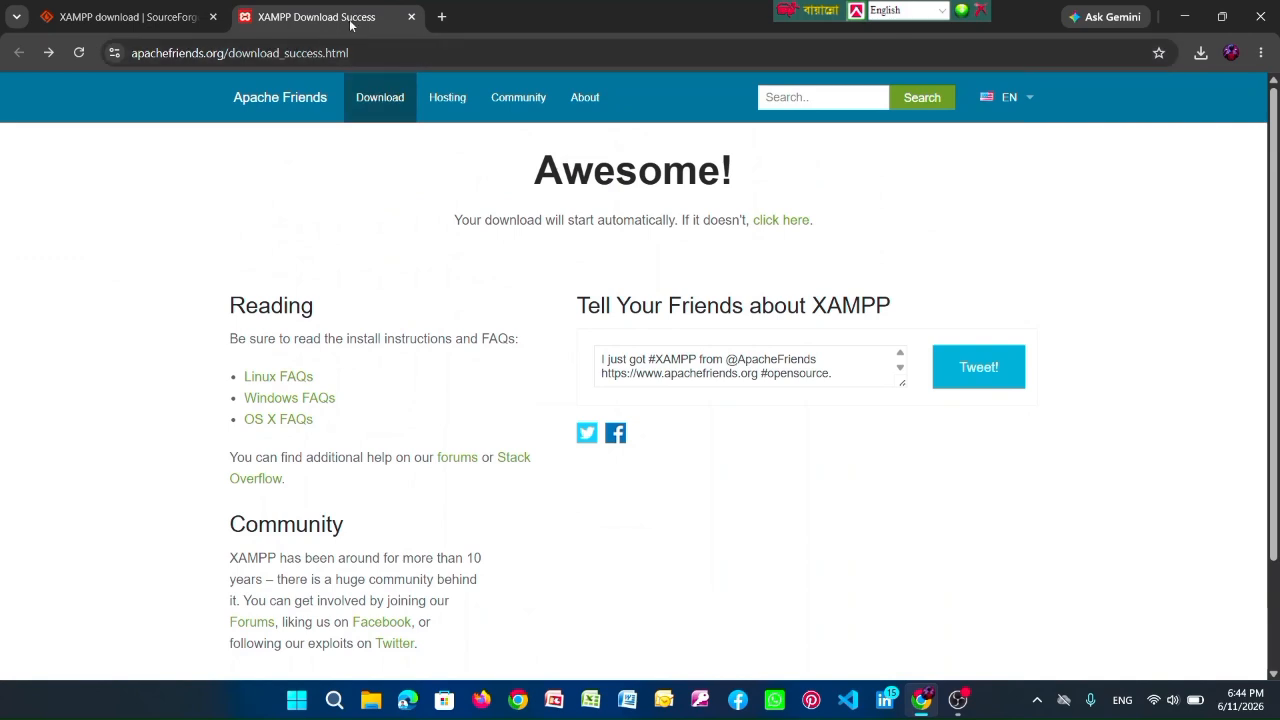
- Search Google for "xampp download" in a new browser tab and open the Apache Friends download page with the Windows versions
left_click(441, 17)
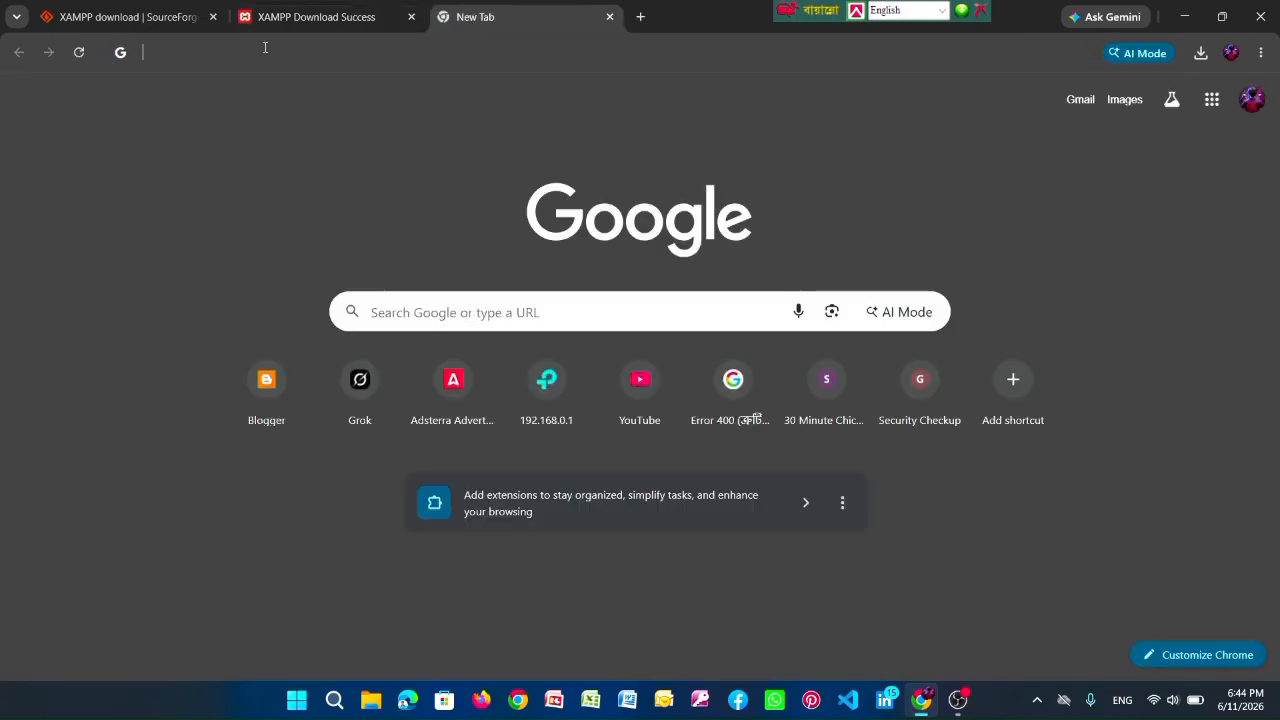
left_click(219, 52)
left_click(228, 88)
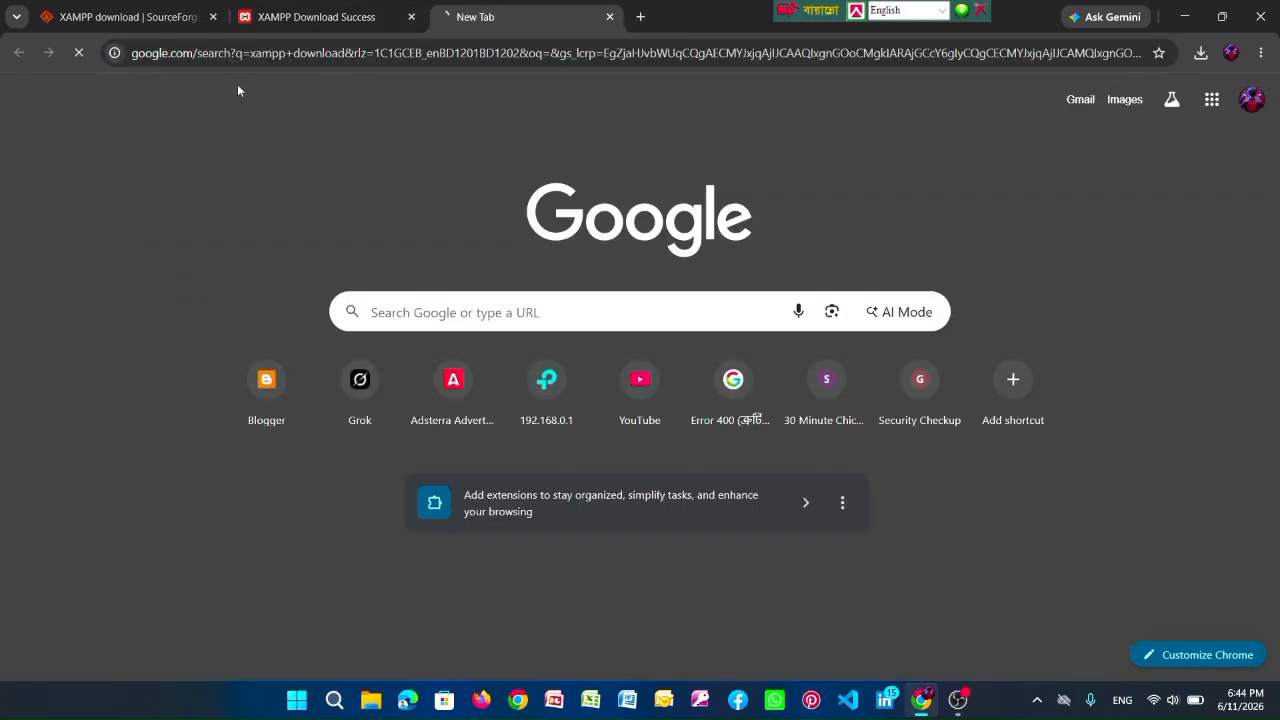
scroll(330, 176, "down", 1)
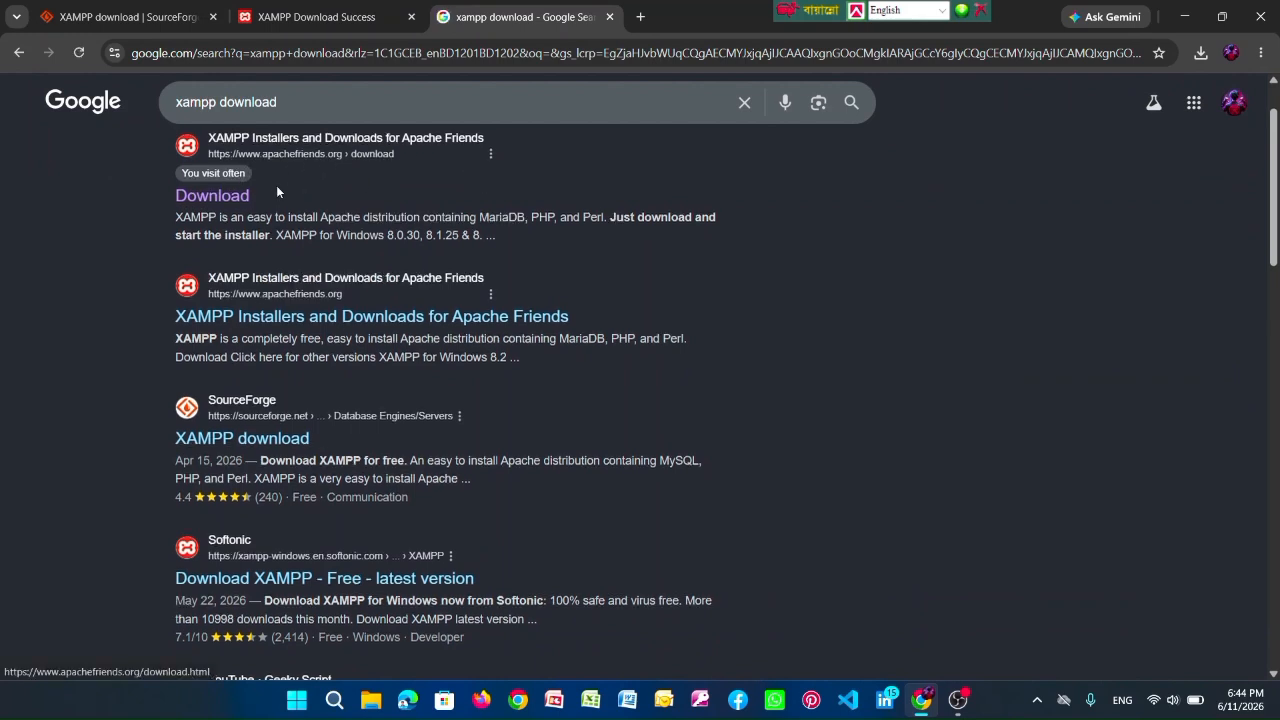
scroll(276, 185, "up", 1)
left_click(246, 266)
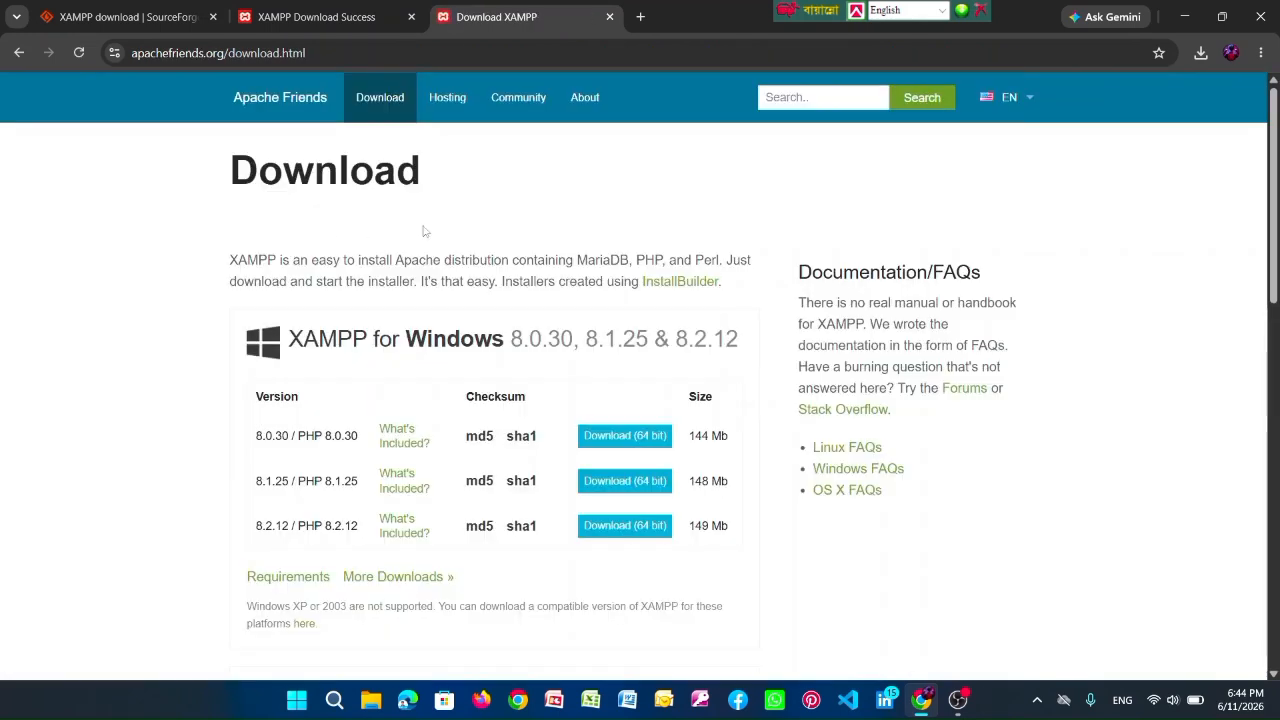
scroll(423, 234, "down", 3)
scroll(520, 220, "up", 1)
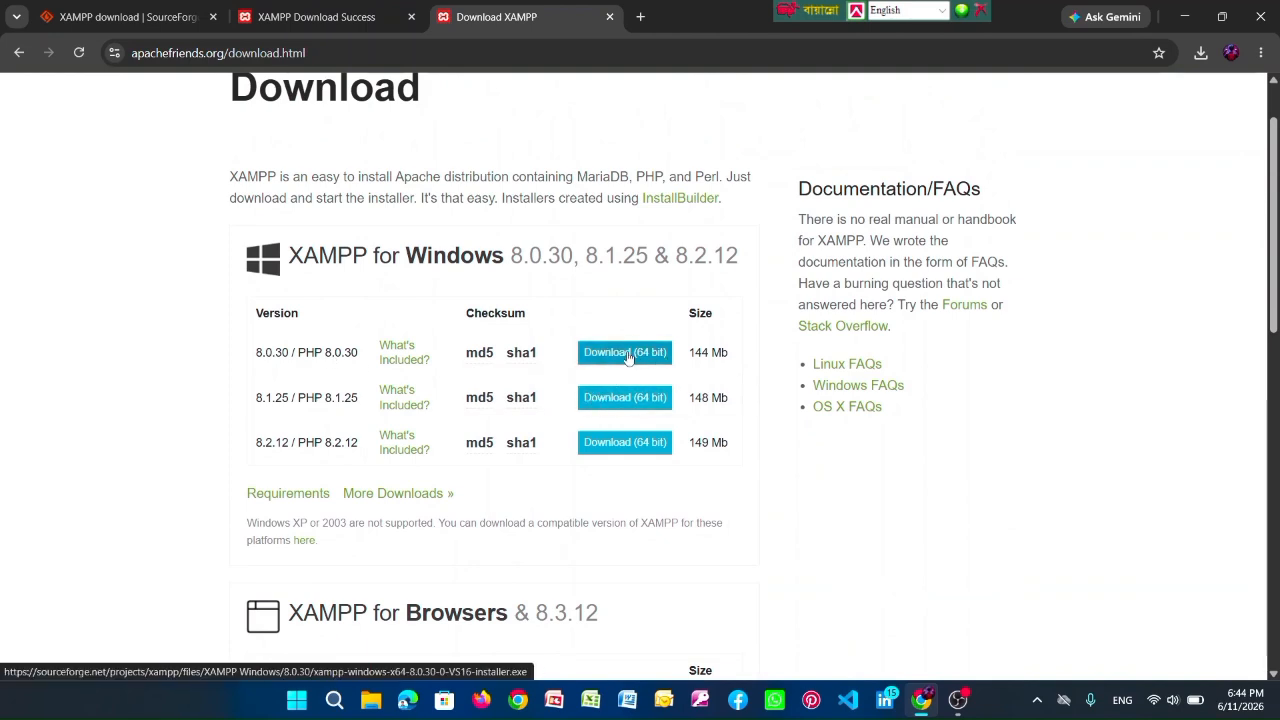
- Show the already downloaded XAMPP 8.0.30 installer in its folder from the browser's recent download history
left_click(1201, 52)
mouse_move(1075, 129)
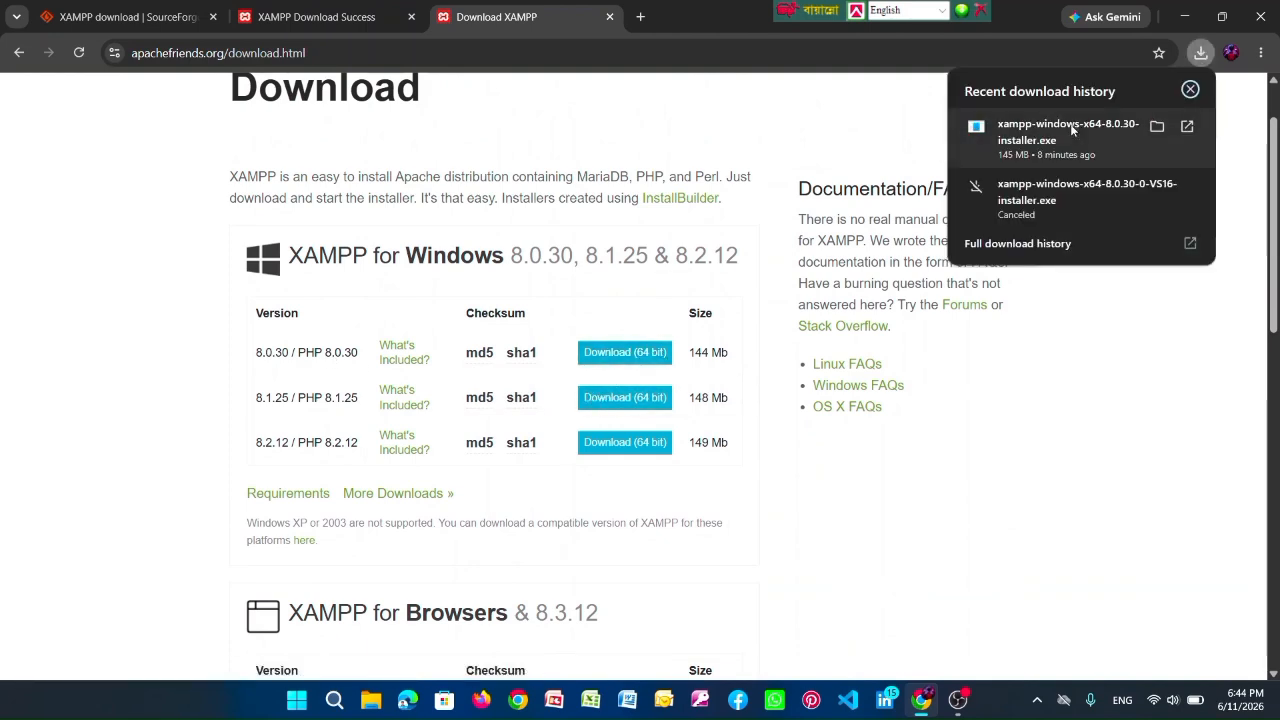
left_click(1157, 129)
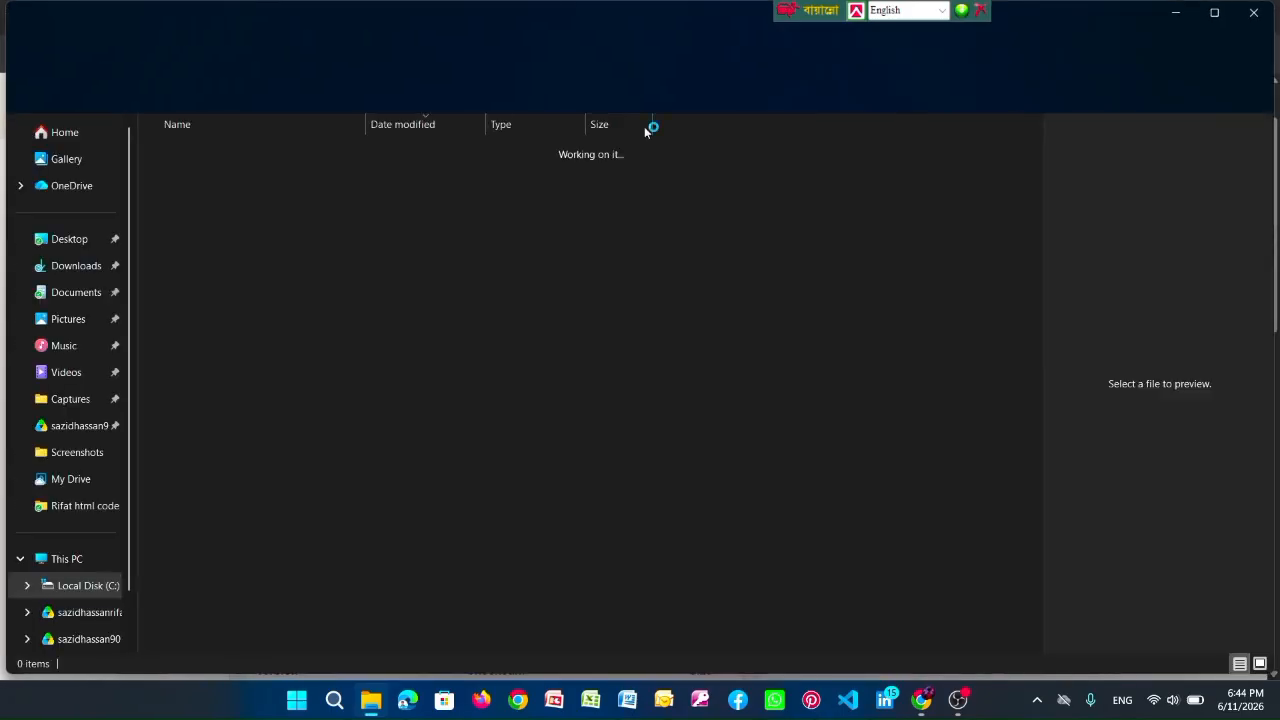
- Launch the xampp-windows-x64-8.0.30-0-VS16 installer from the Downloads folder and proceed to the setup wizard's welcome page
left_click(310, 165)
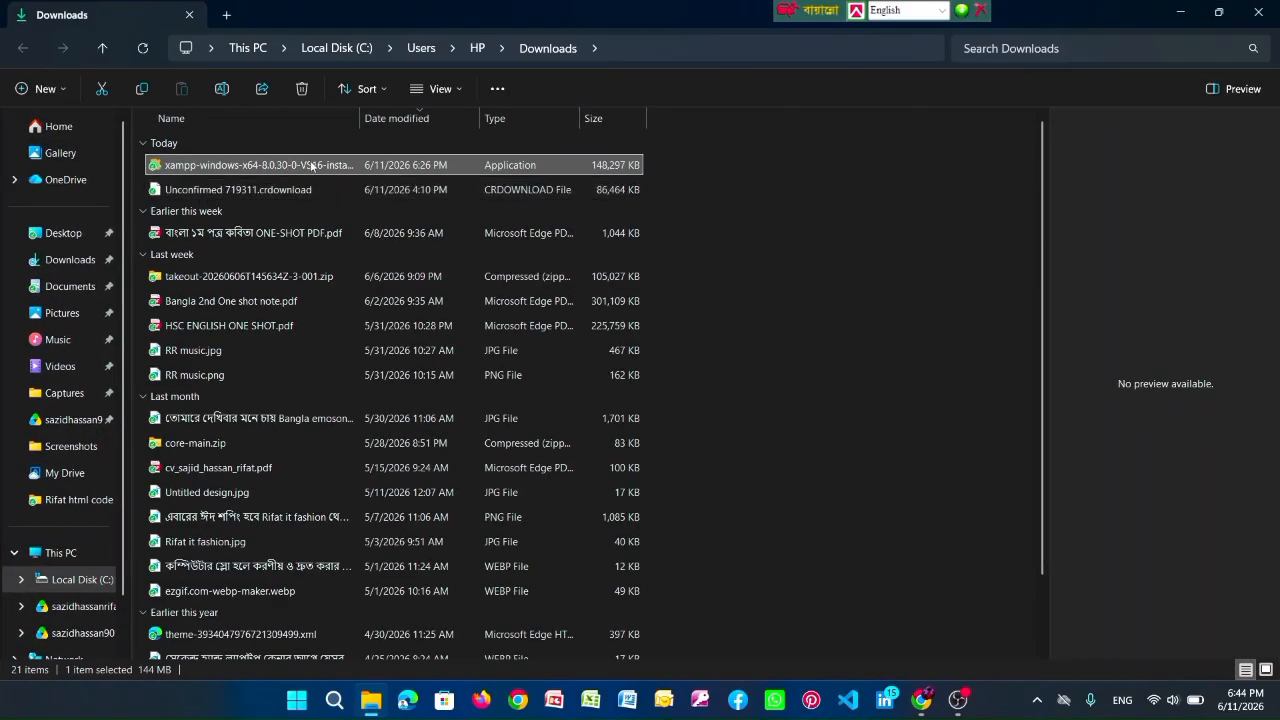
left_click(410, 166)
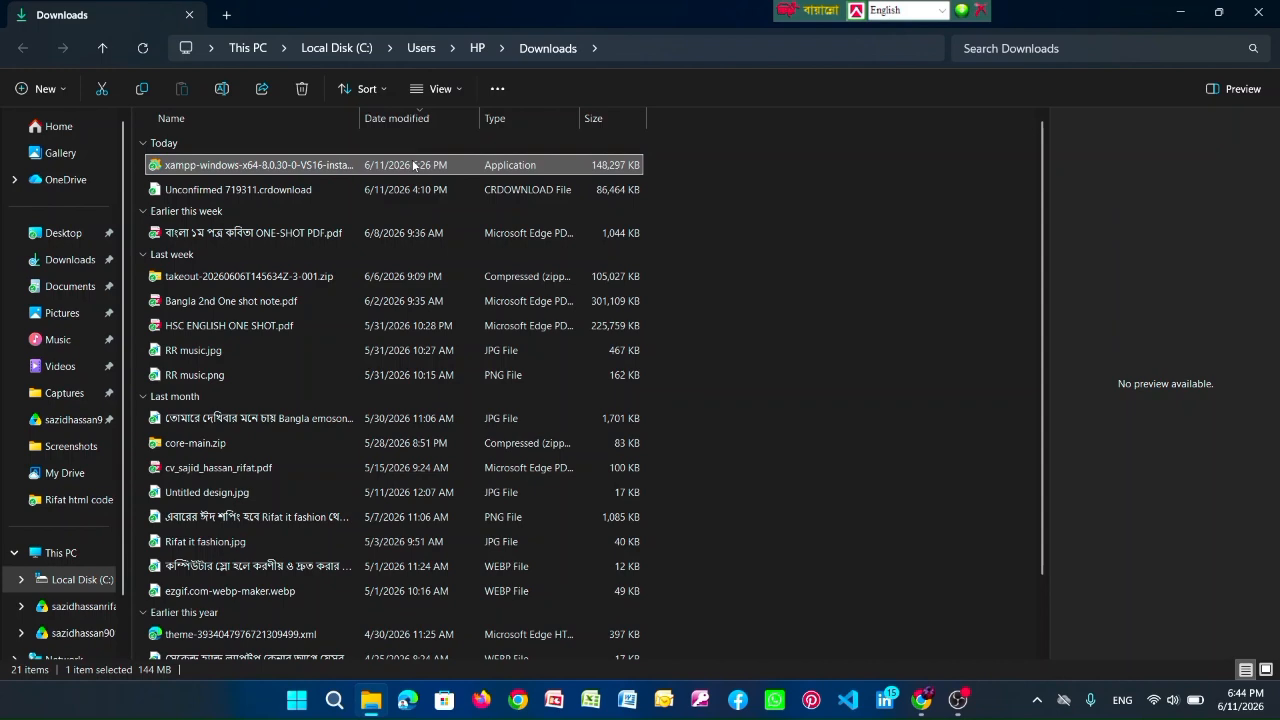
right_click(413, 166)
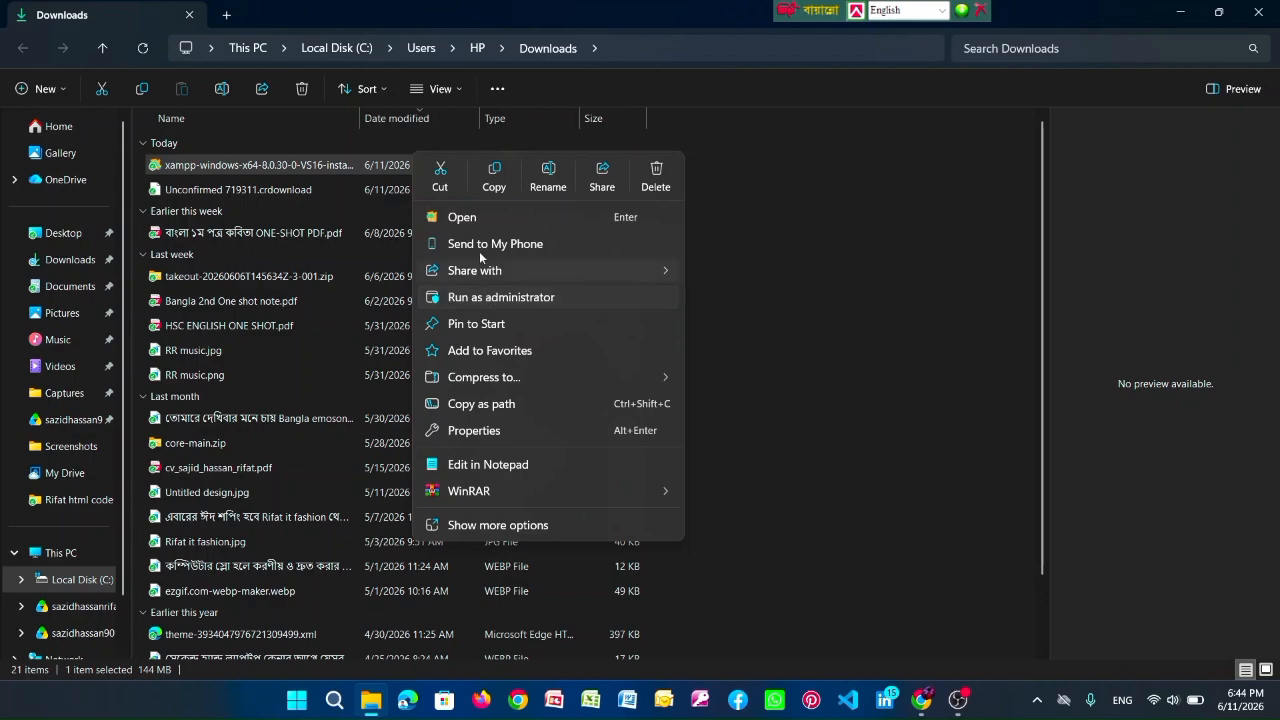
left_click(474, 216)
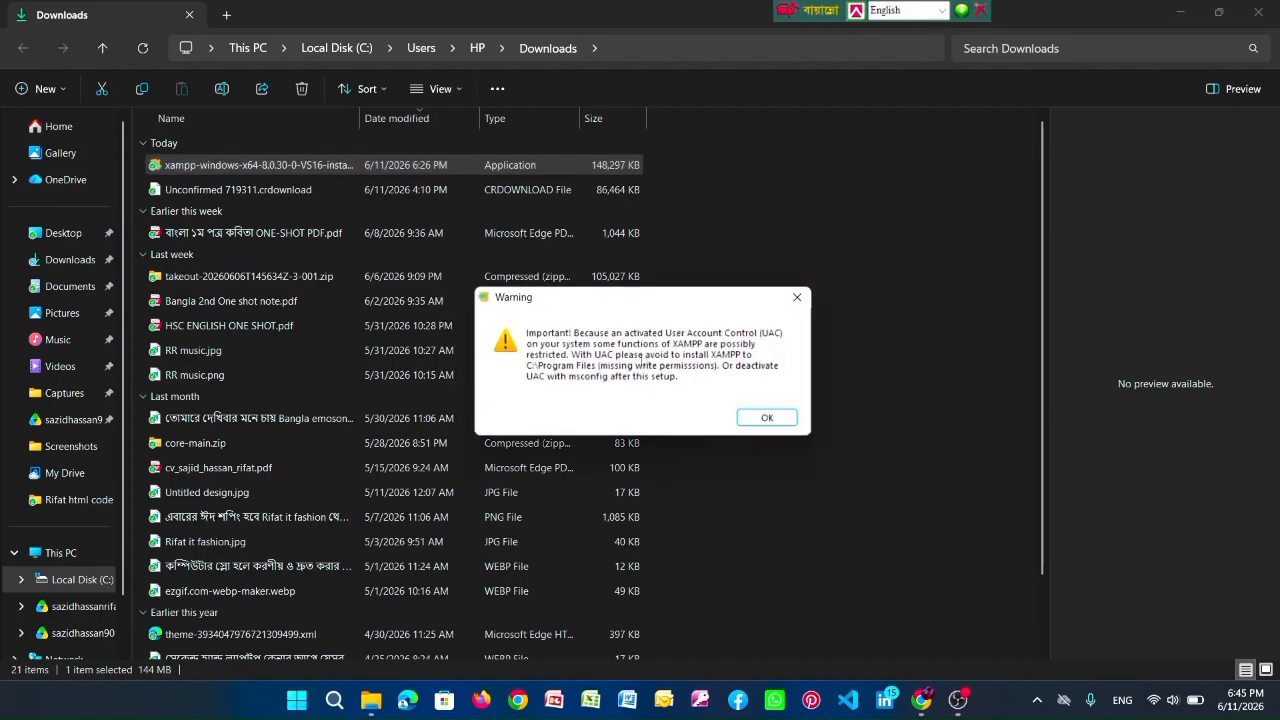
left_click(765, 418)
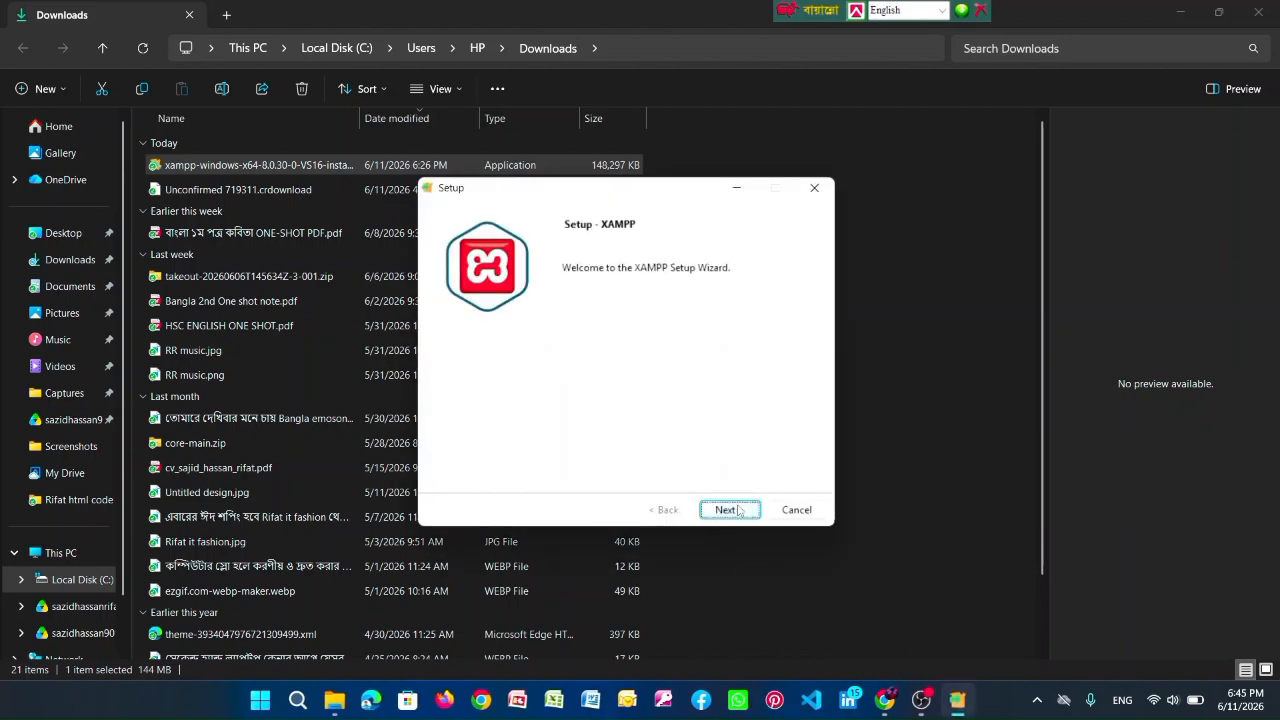
- Start the XAMPP setup, review the component list and accept it with all components selected
left_click(740, 510)
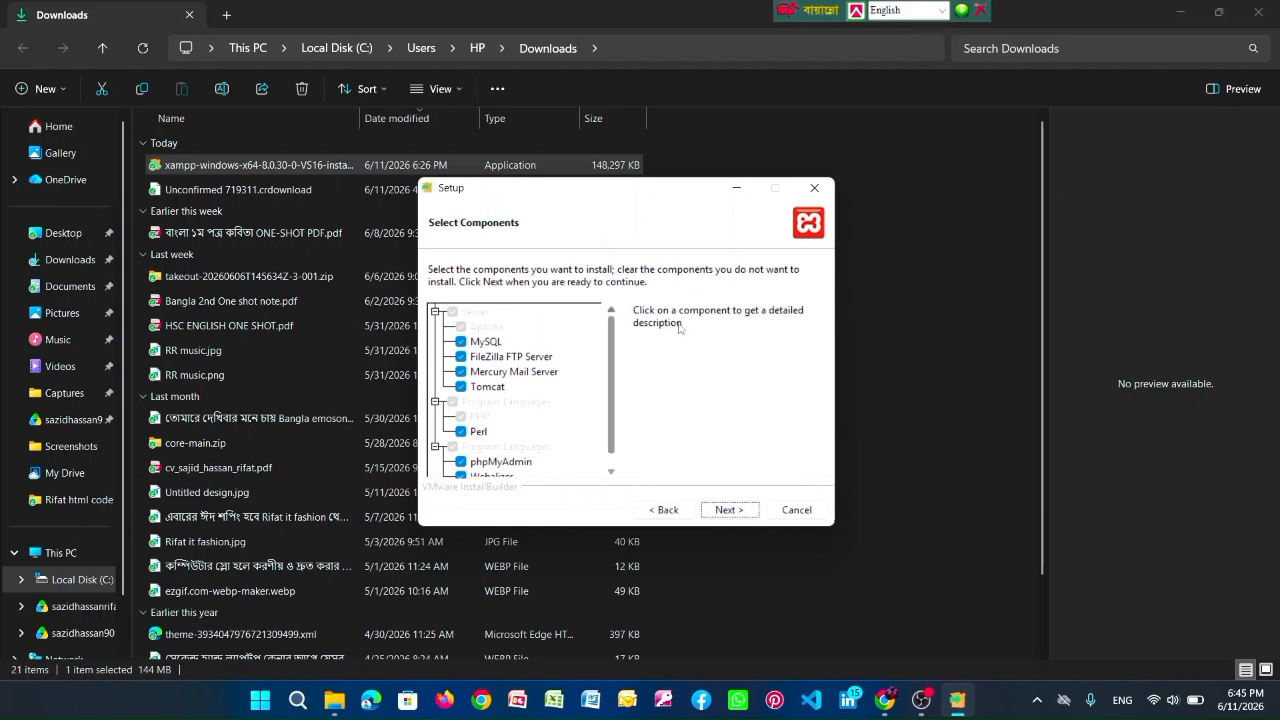
left_click_drag(611, 330, 615, 441)
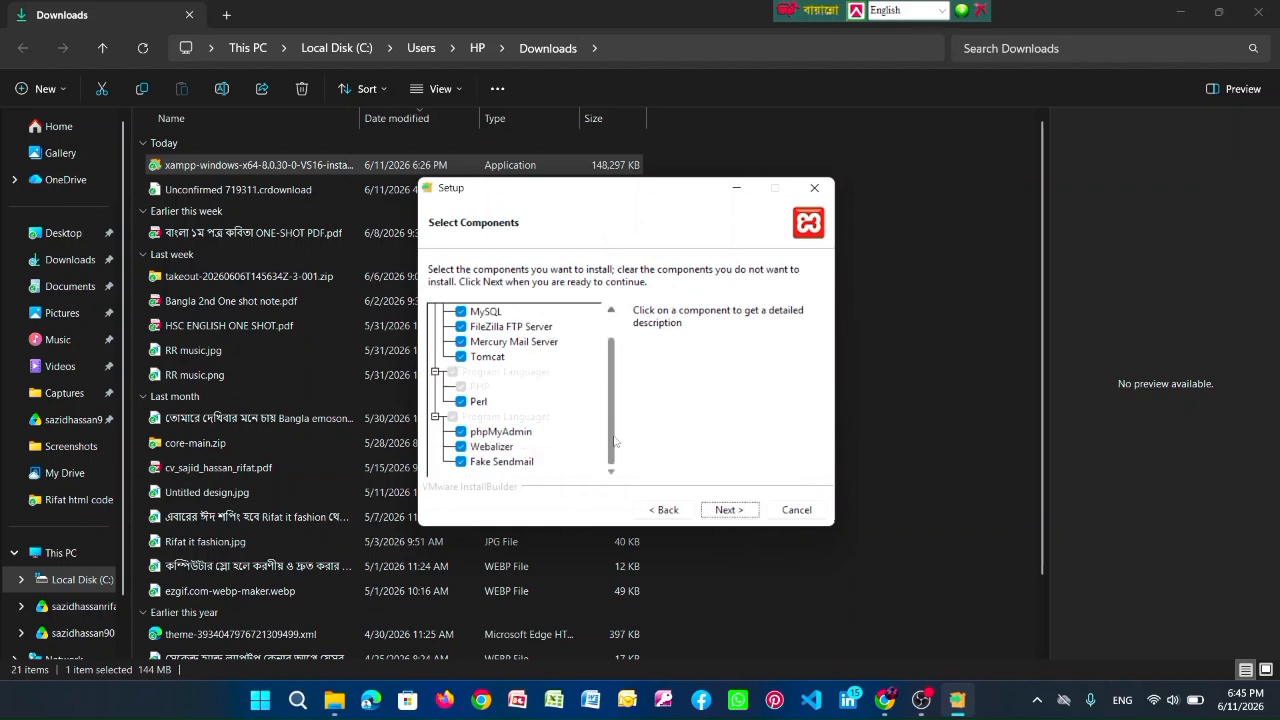
left_click(733, 509)
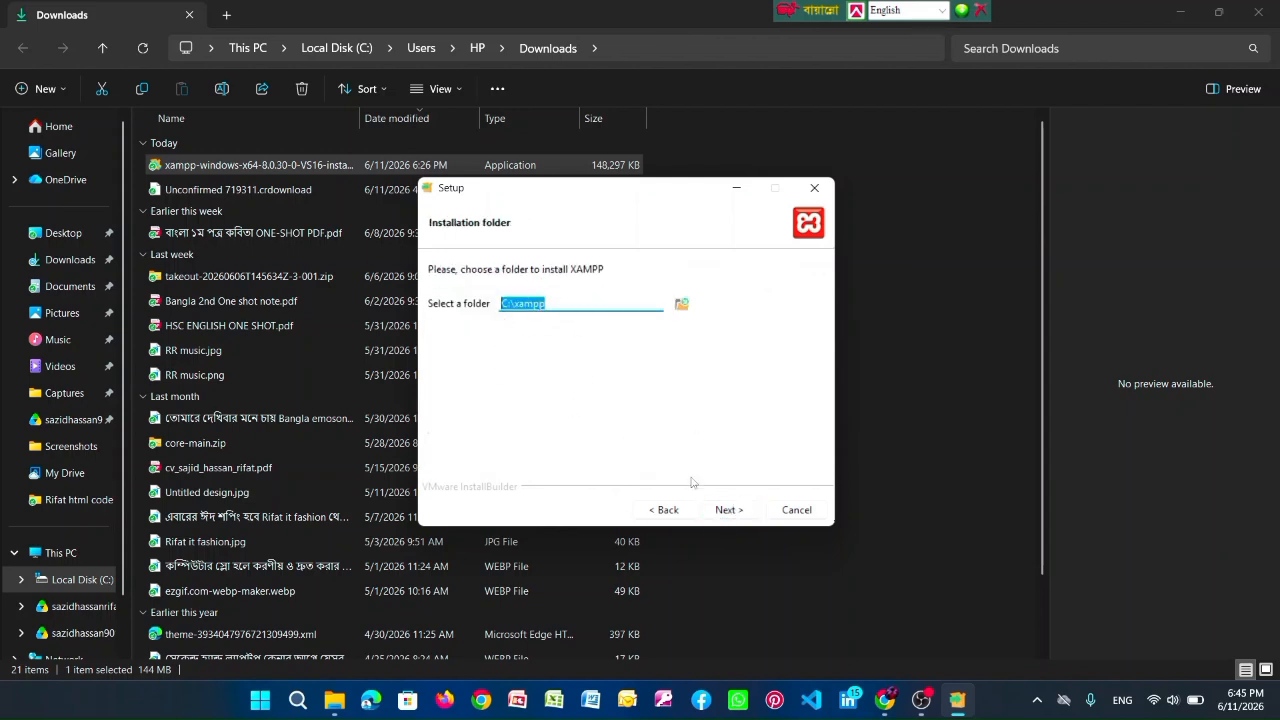
- Try to continue the setup with C:\xampp as the installation folder
left_click(729, 515)
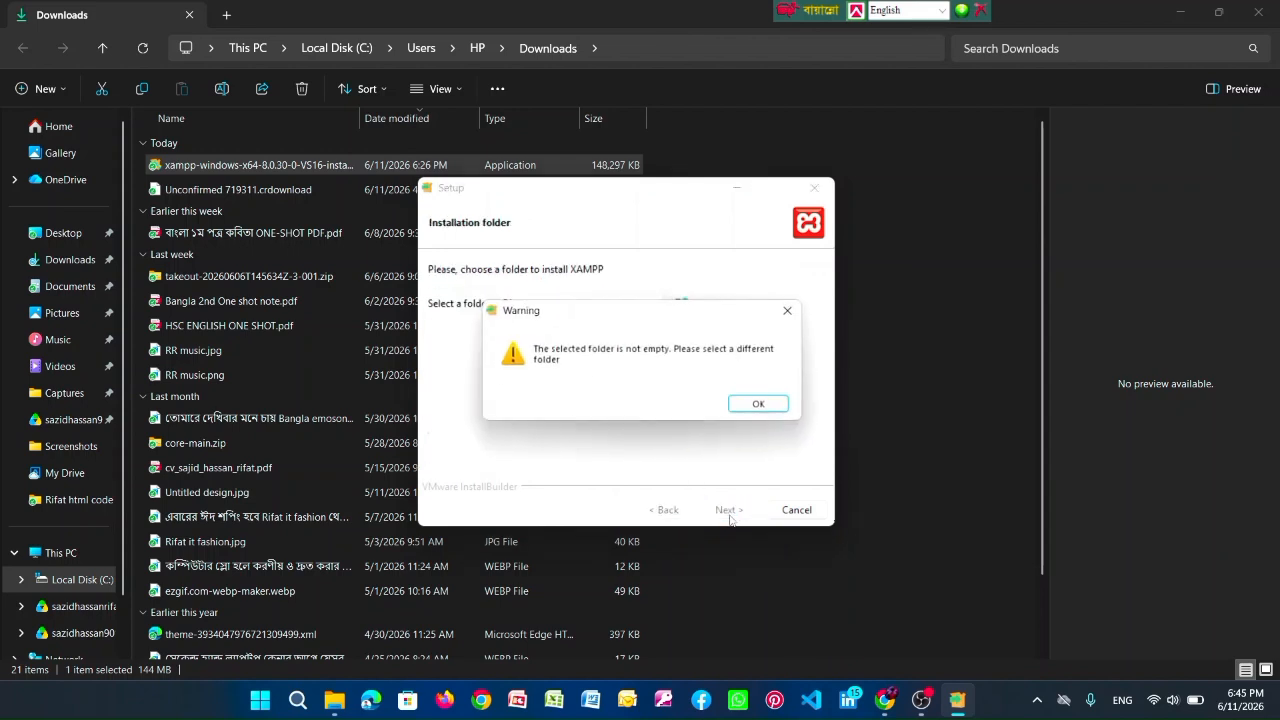
left_click(757, 405)
left_click(614, 301)
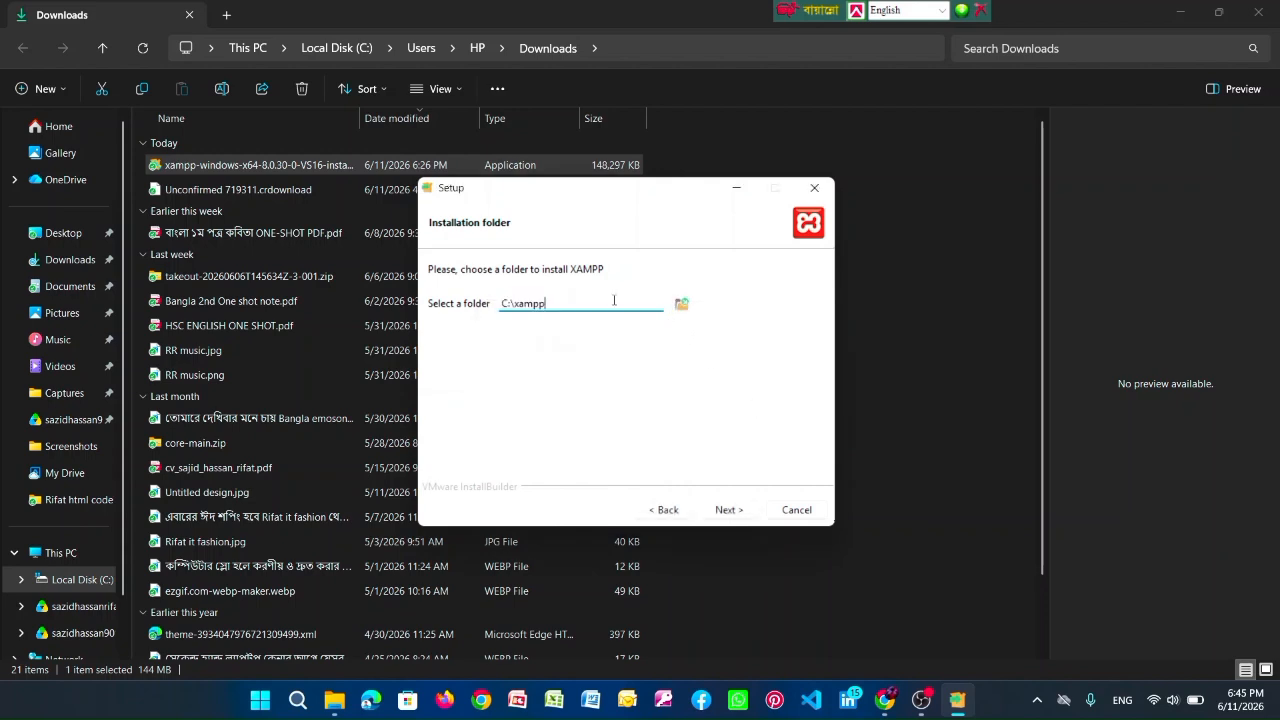
- Try to use the existing html code folder on the desktop as the XAMPP installation folder
left_click(681, 306)
scroll(600, 390, "down", 2)
left_click(585, 414)
left_click(684, 458)
left_click(730, 511)
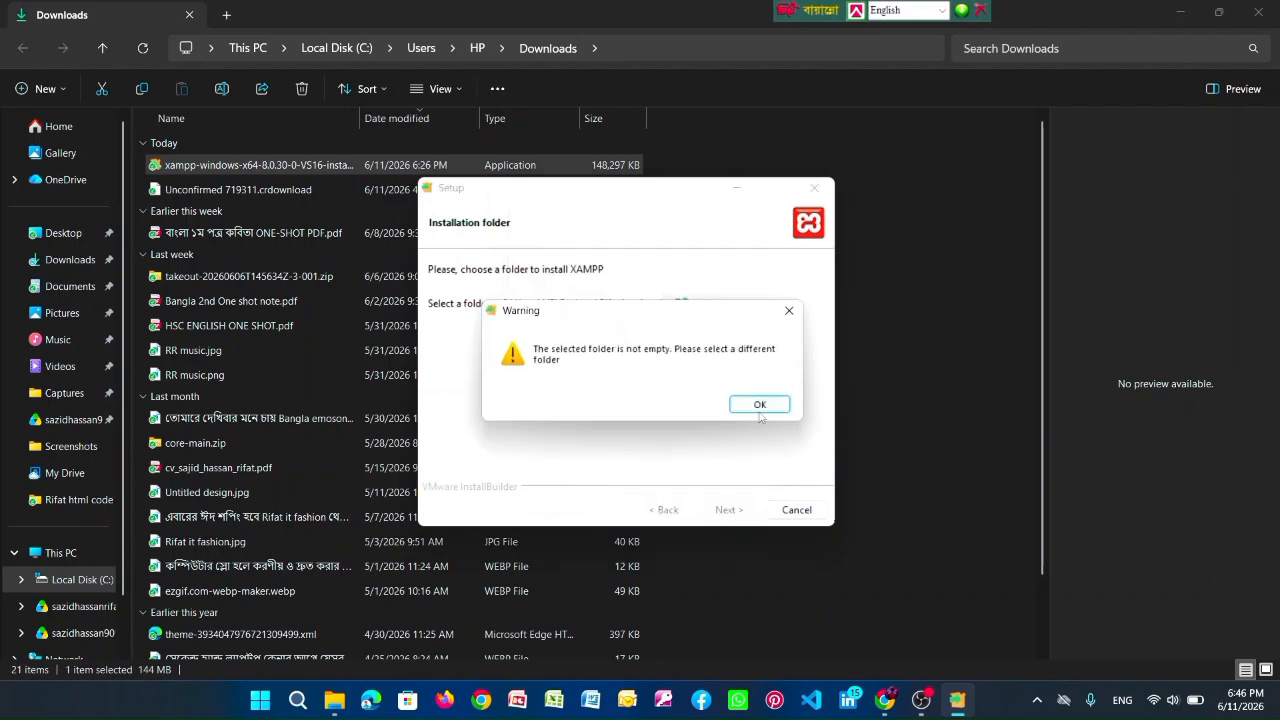
left_click(789, 311)
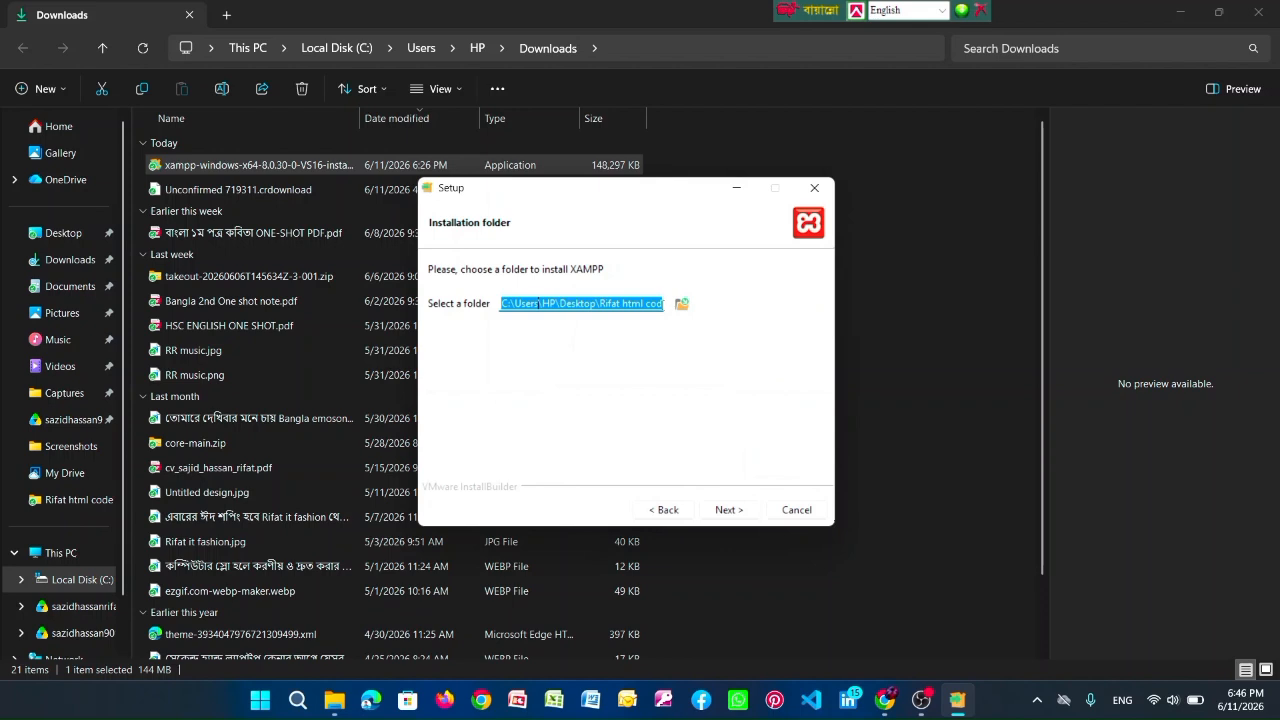
left_click(657, 305)
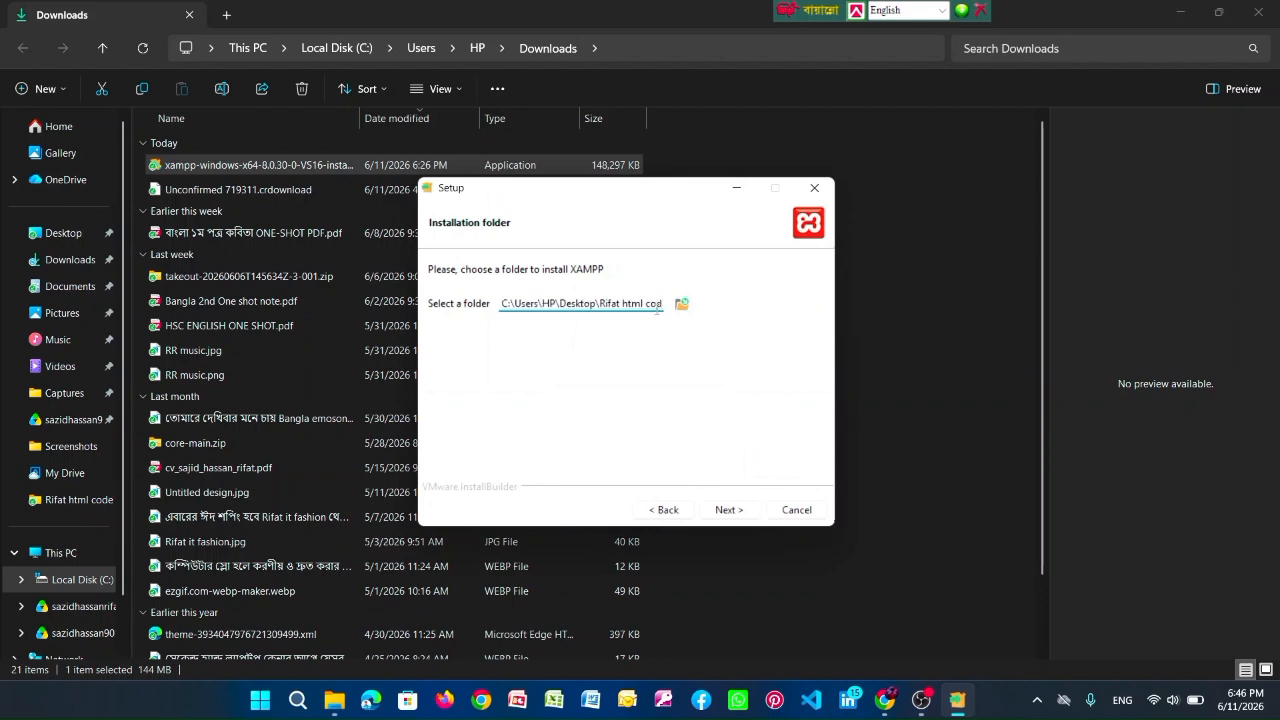
- Minimize the Downloads window, move the Setup window aside and create a new folder on the desktop
left_click(1192, 15)
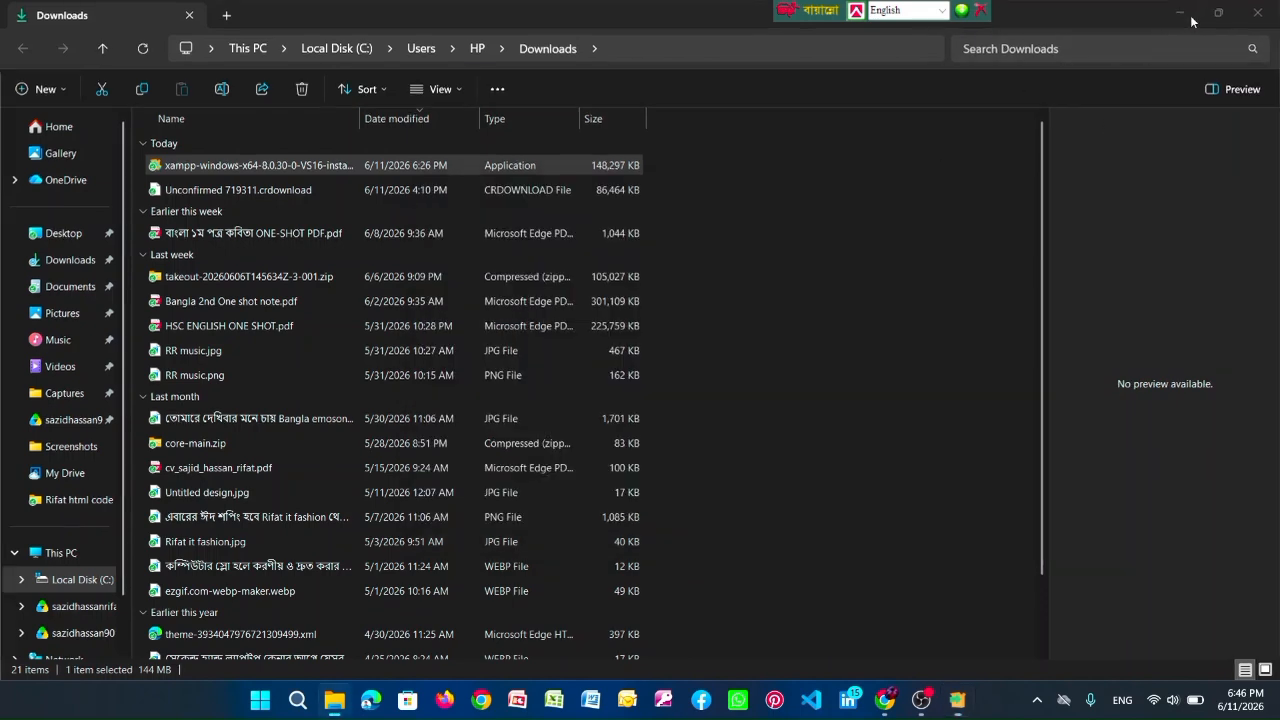
left_click(1185, 17)
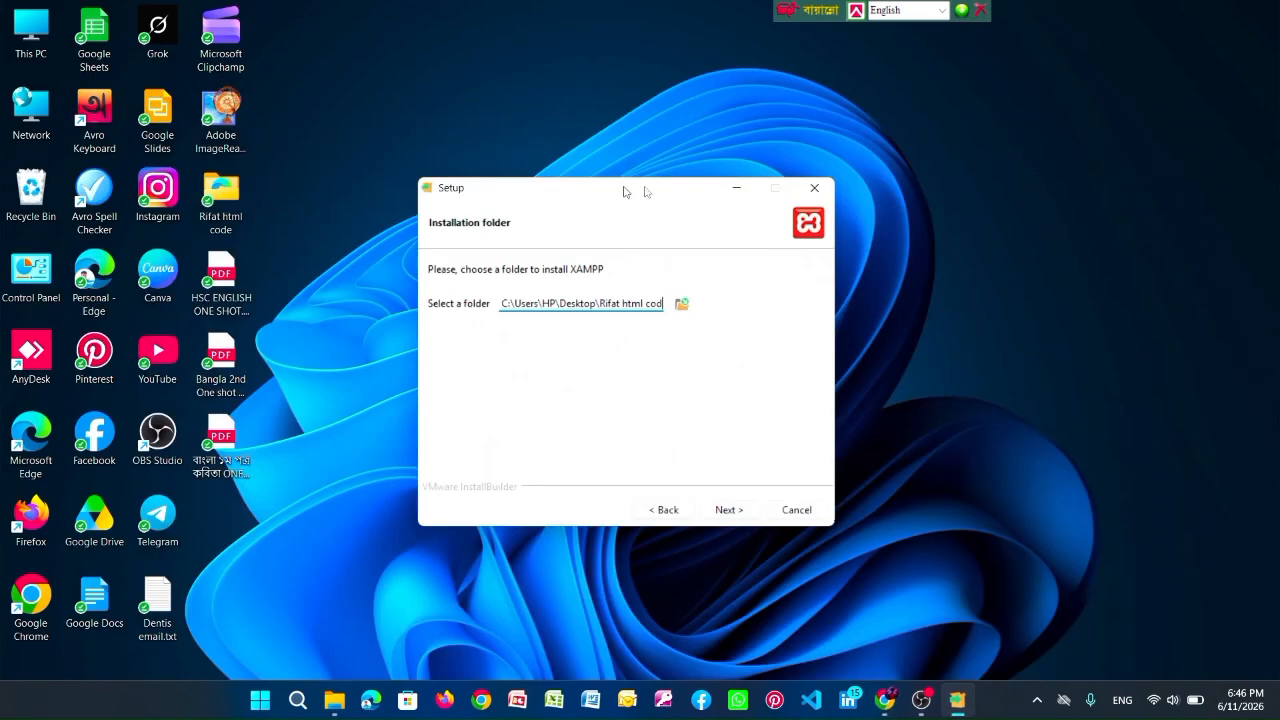
left_click_drag(624, 189, 1128, 136)
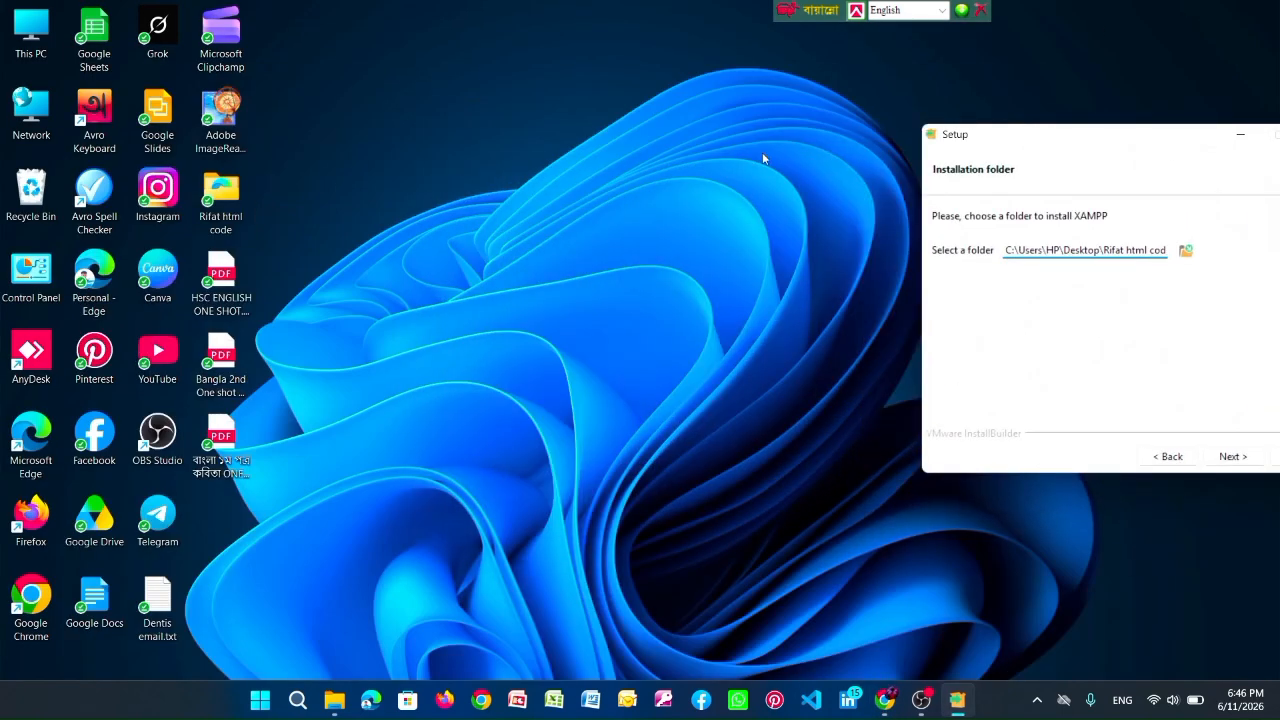
right_click(381, 209)
mouse_move(427, 316)
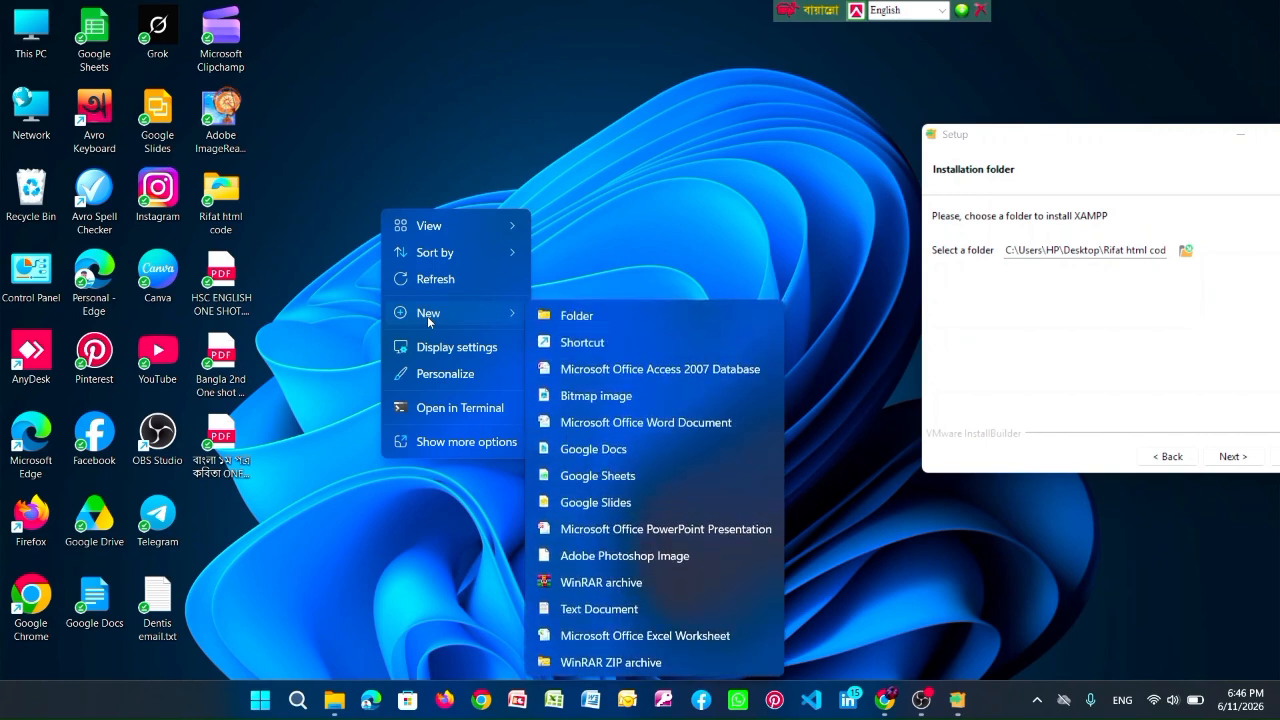
left_click(563, 310)
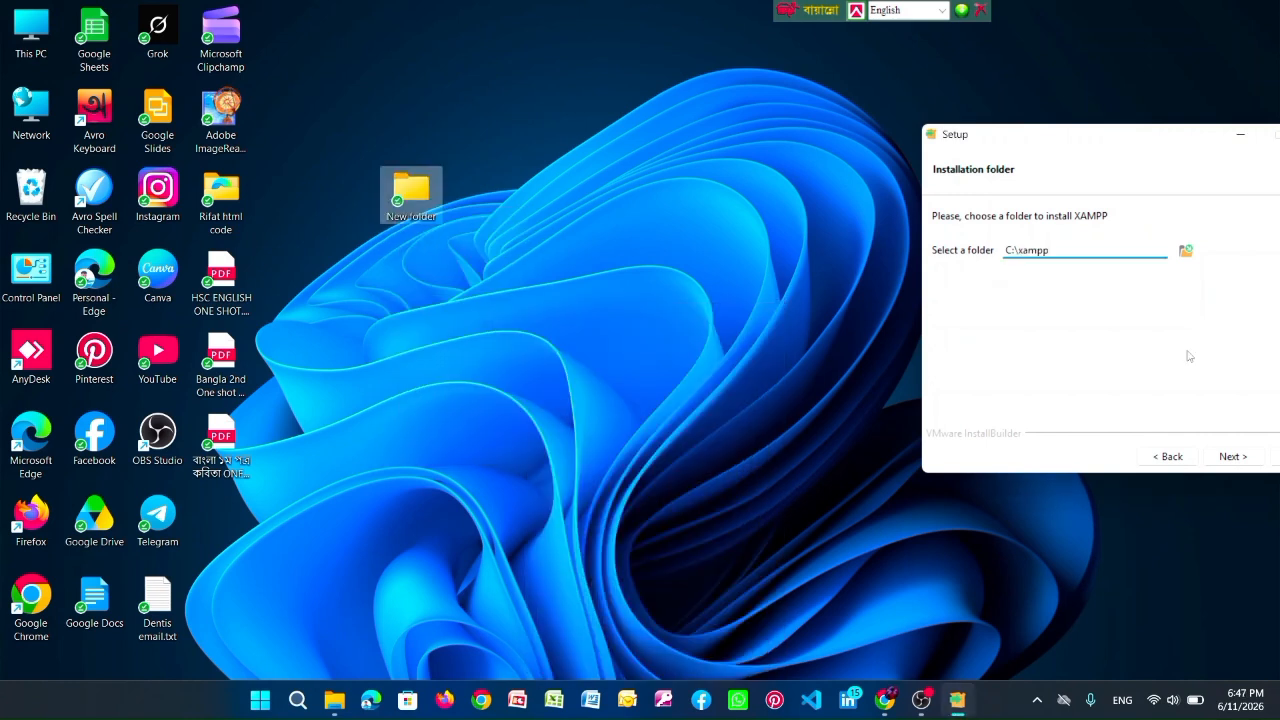
- Retry continuing the installation with the C:\xampp folder path
left_click(1231, 456)
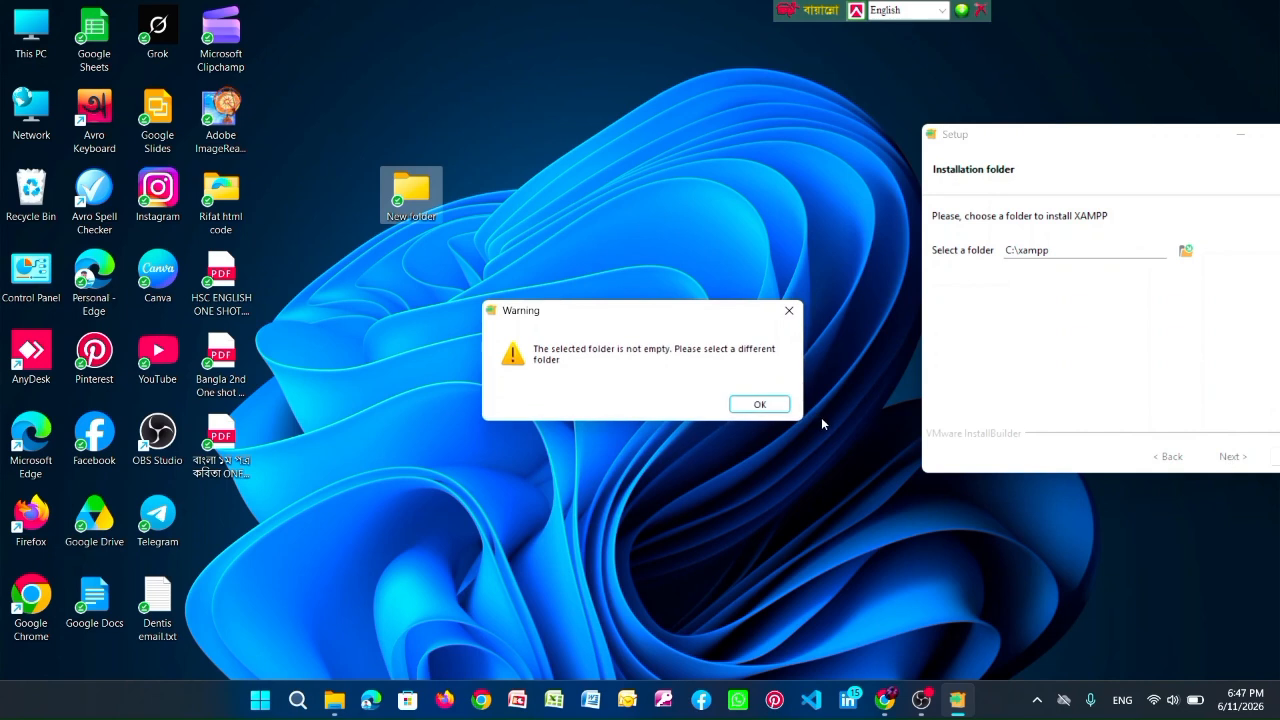
left_click(759, 404)
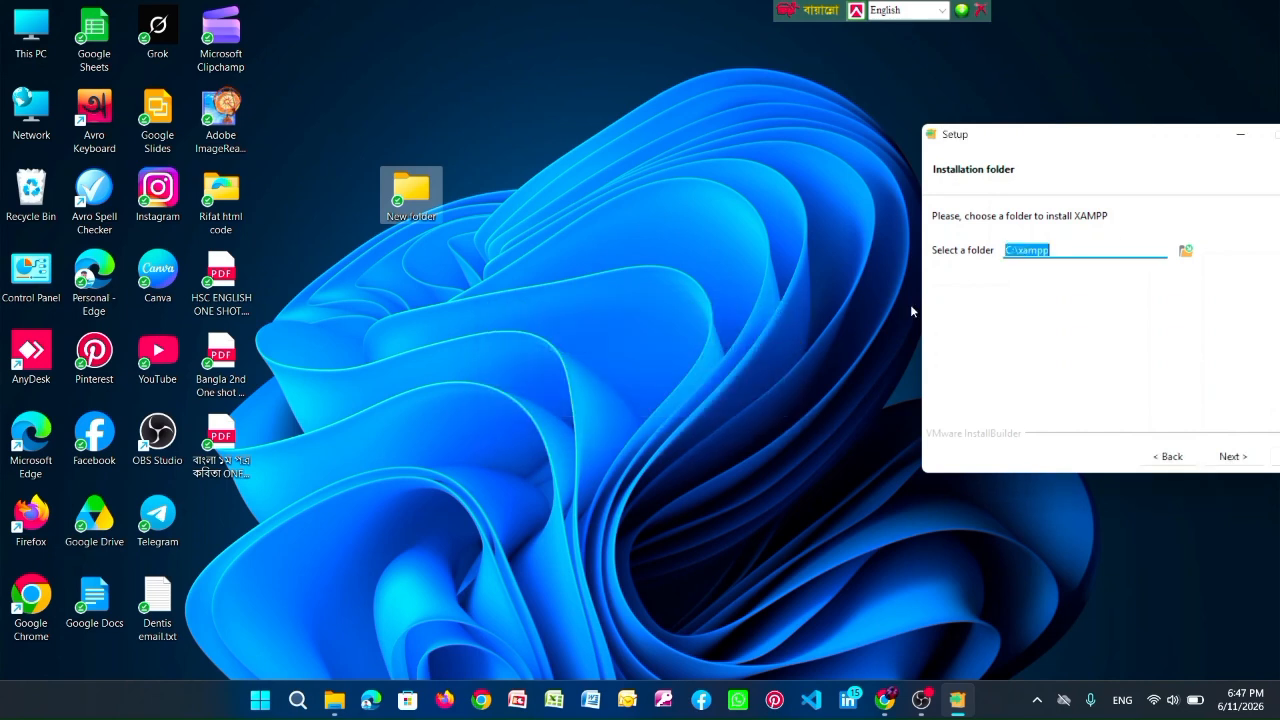
- Rename the new desktop folder as Xampp and place it below the PDF files in the icon column
left_click(425, 212)
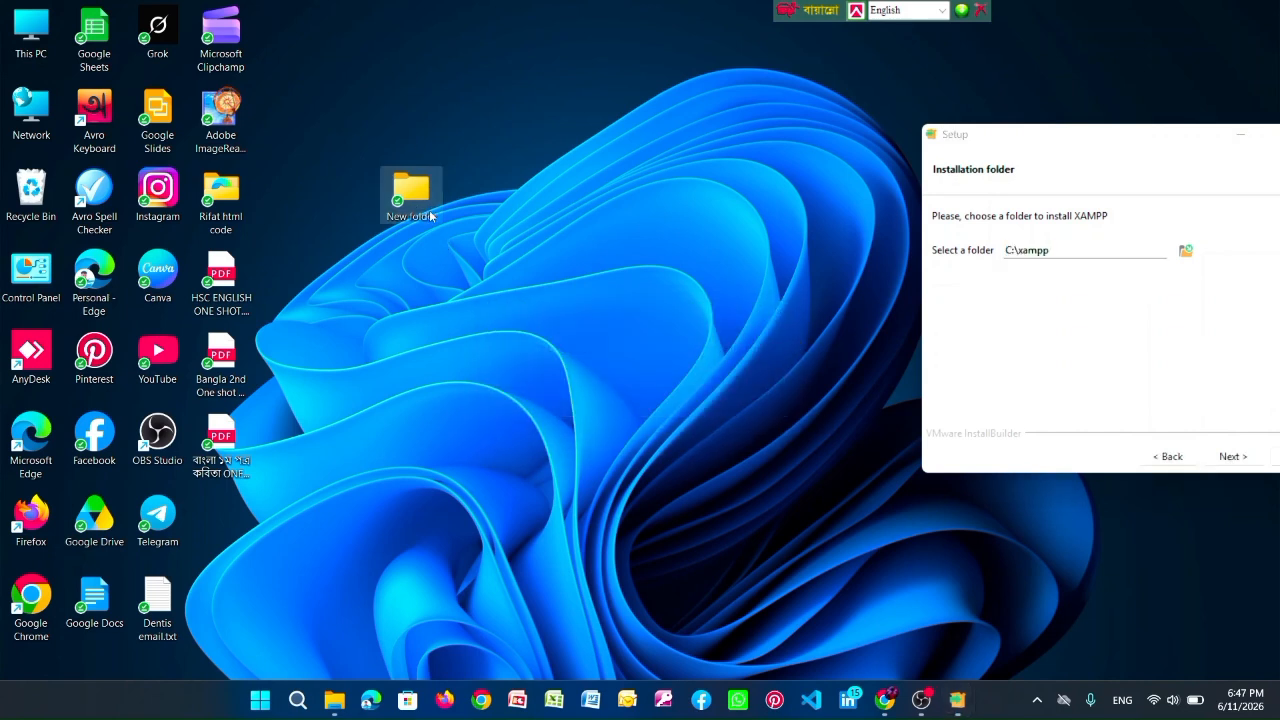
left_click(430, 216)
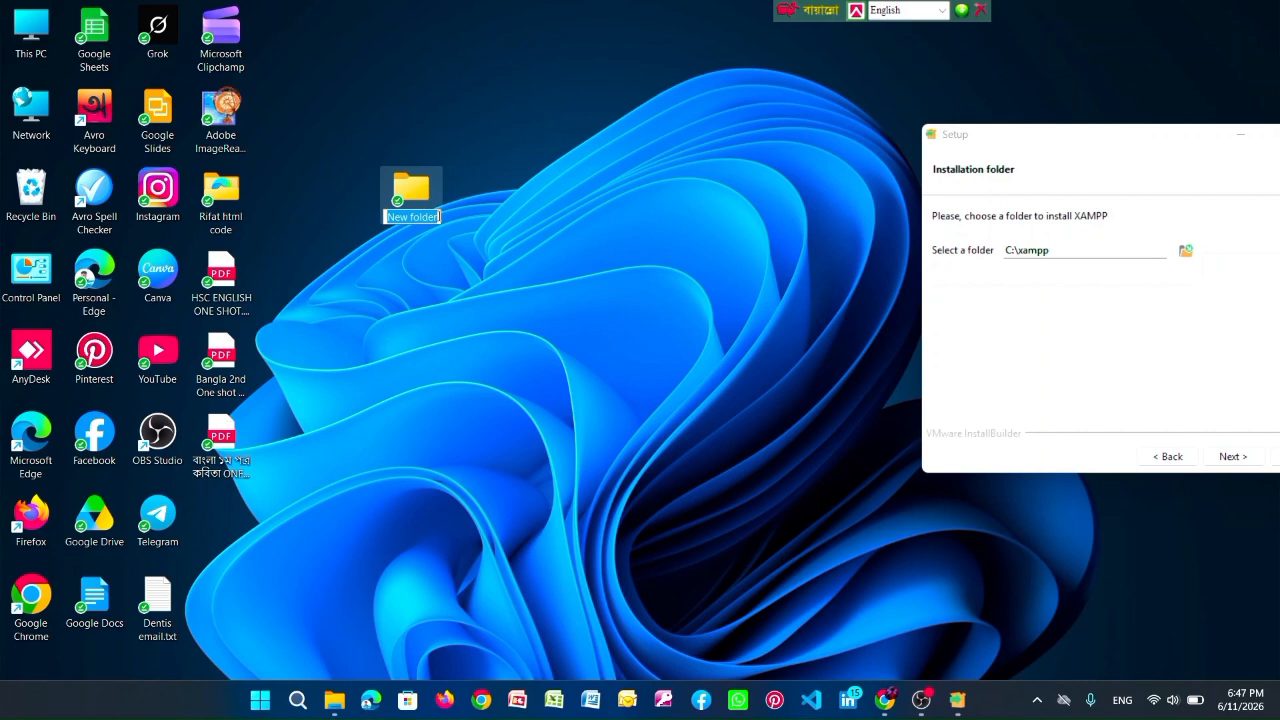
left_click(438, 216)
key("BackSpace")
key("BackSpace")
key("BackSpace")
key("BackSpace")
key("BackSpace")
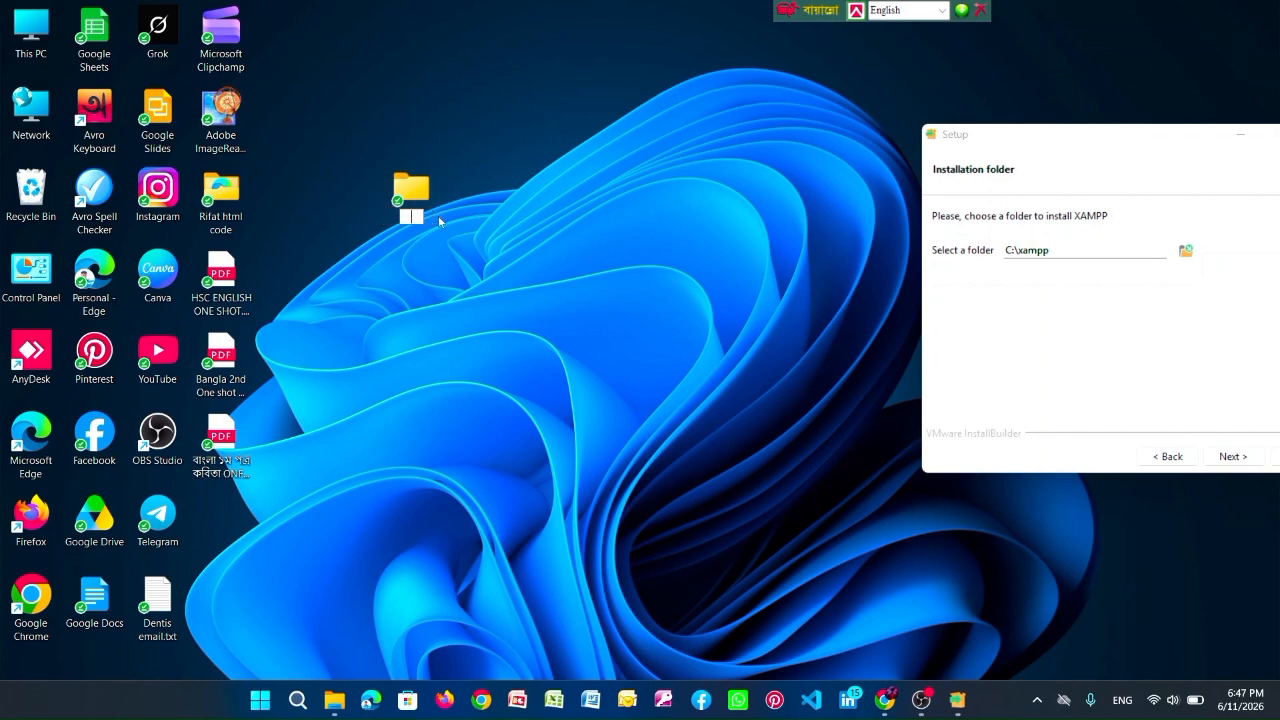
type("Xampp")
key("Return")
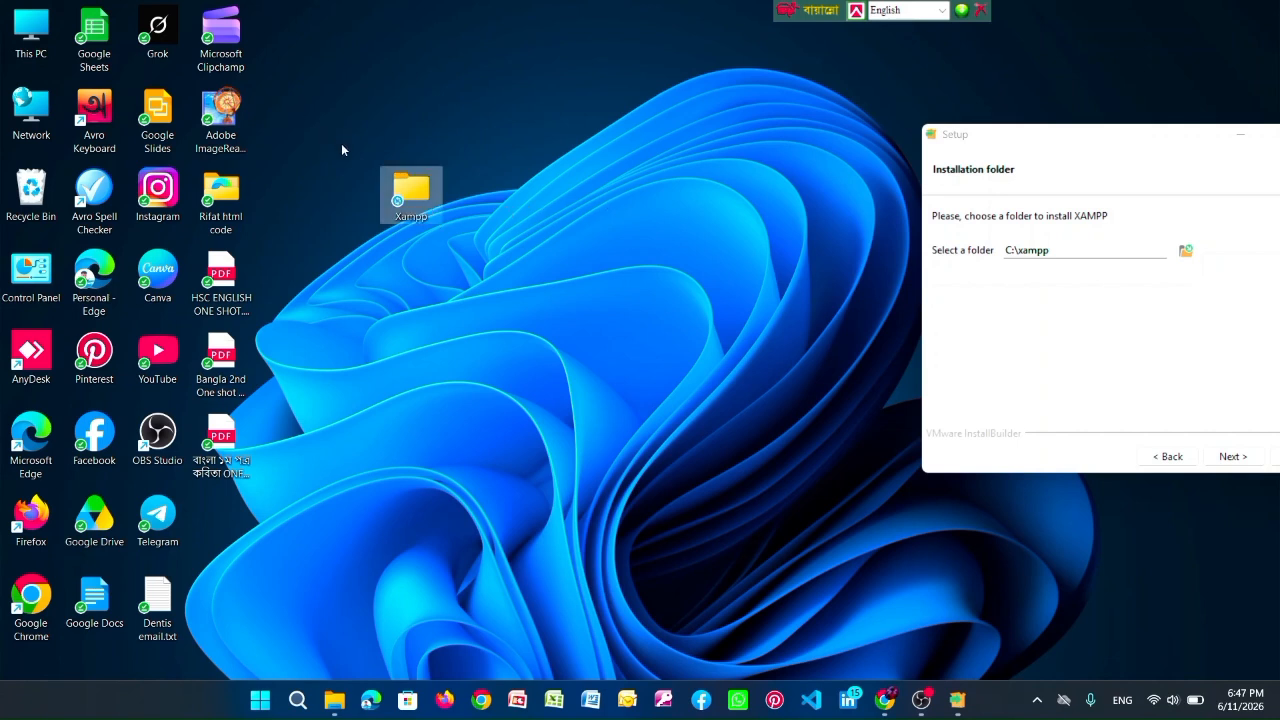
left_click_drag(418, 203, 218, 518)
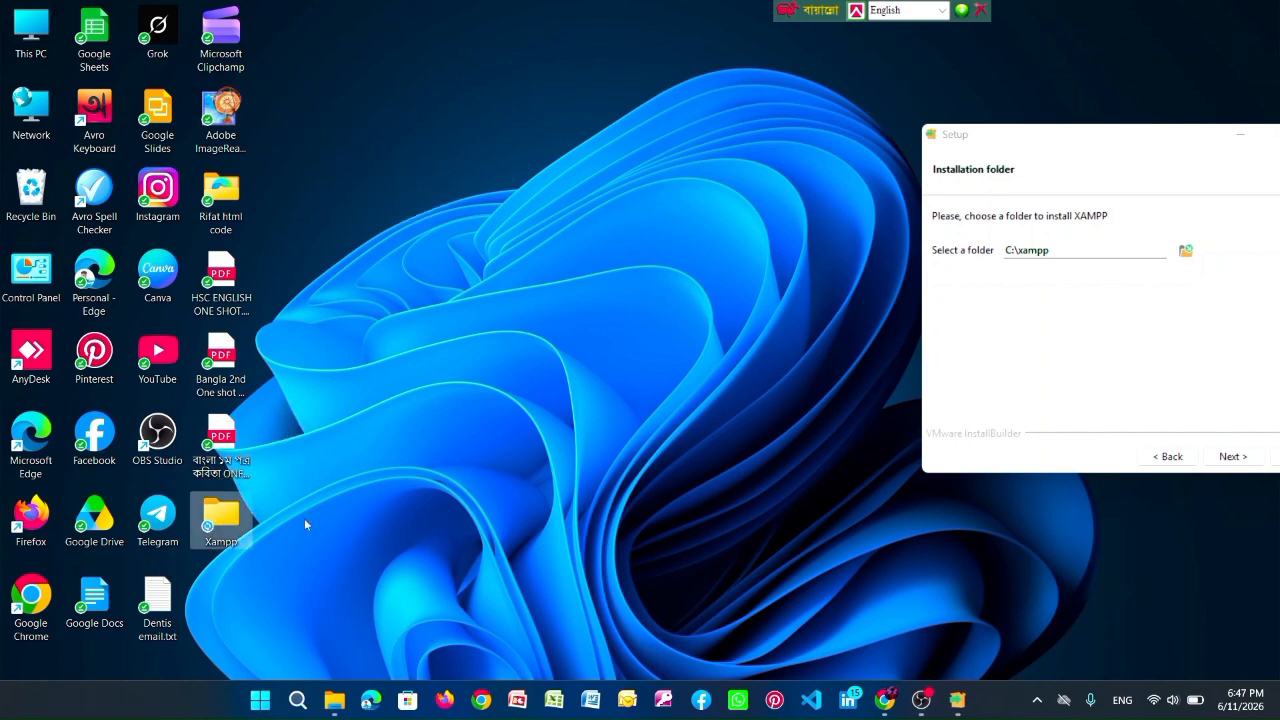
- Browse for the XAMPP installation folder and choose the Xampp folder on the desktop
left_click(1184, 250)
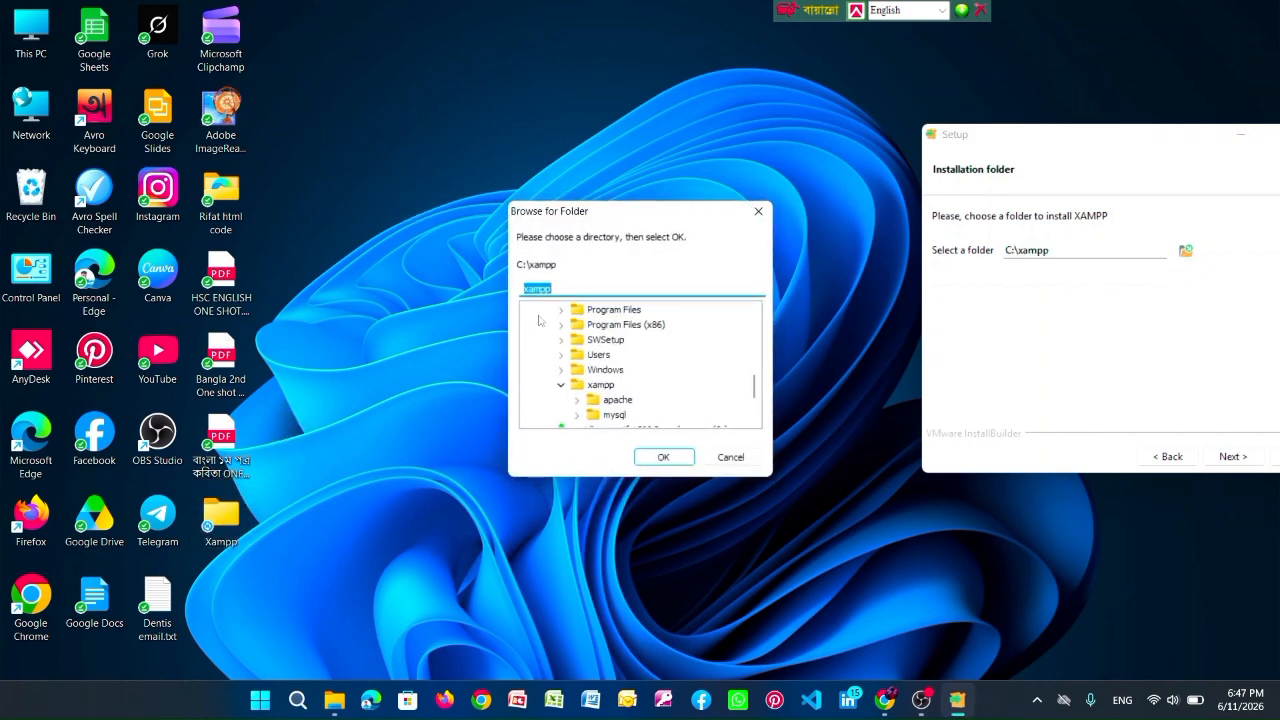
left_click(571, 414)
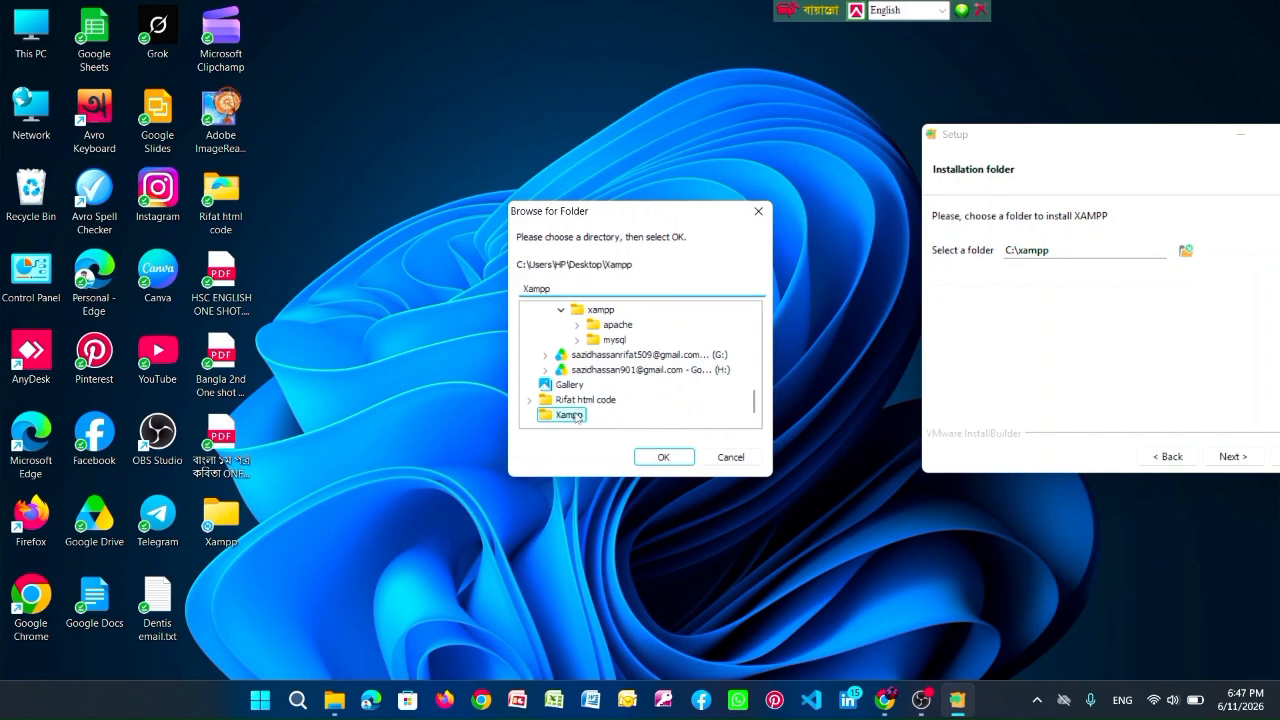
left_click(663, 457)
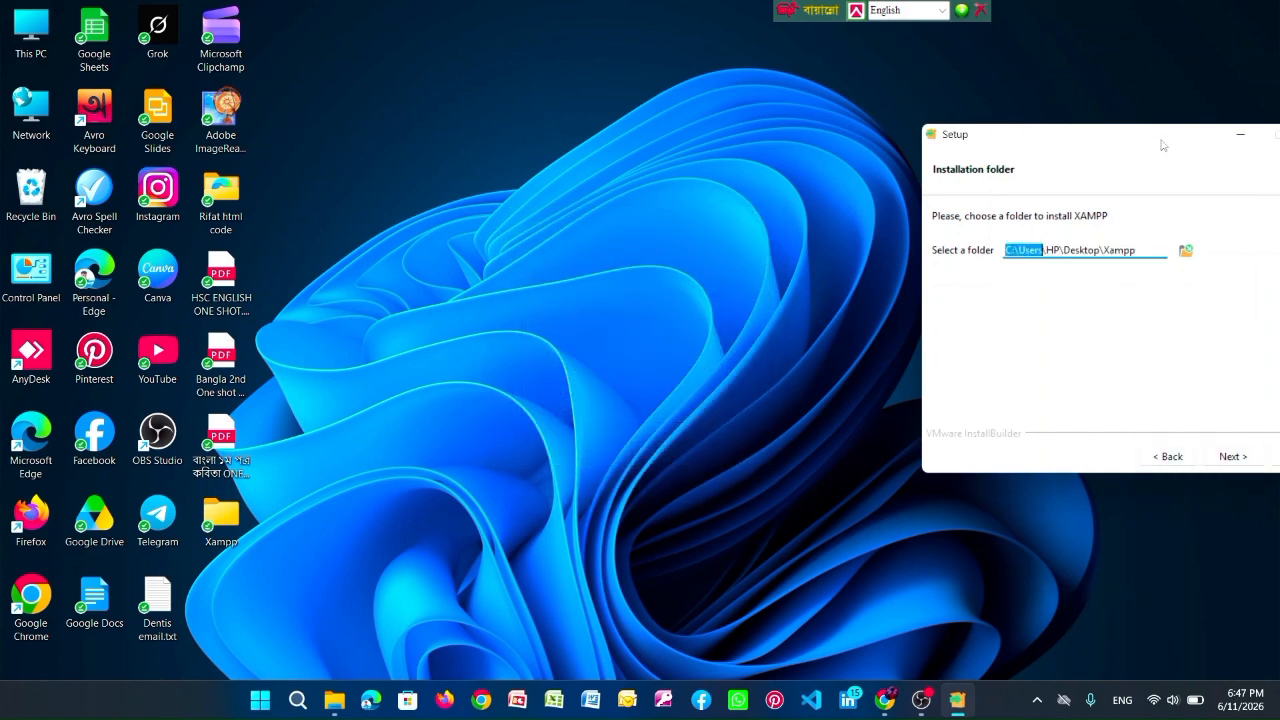
- Accept the desktop Xampp folder as the installation location, keep English as the language and begin installing XAMPP
left_click_drag(1163, 146, 771, 126)
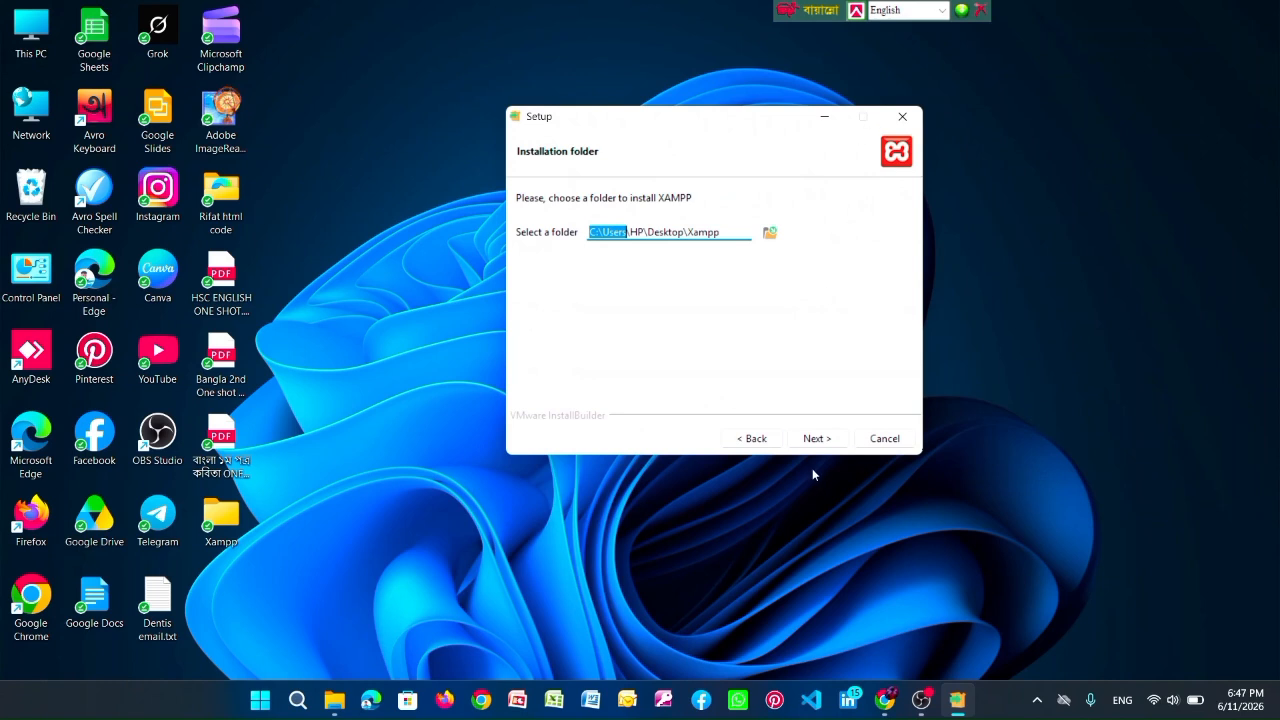
left_click(815, 438)
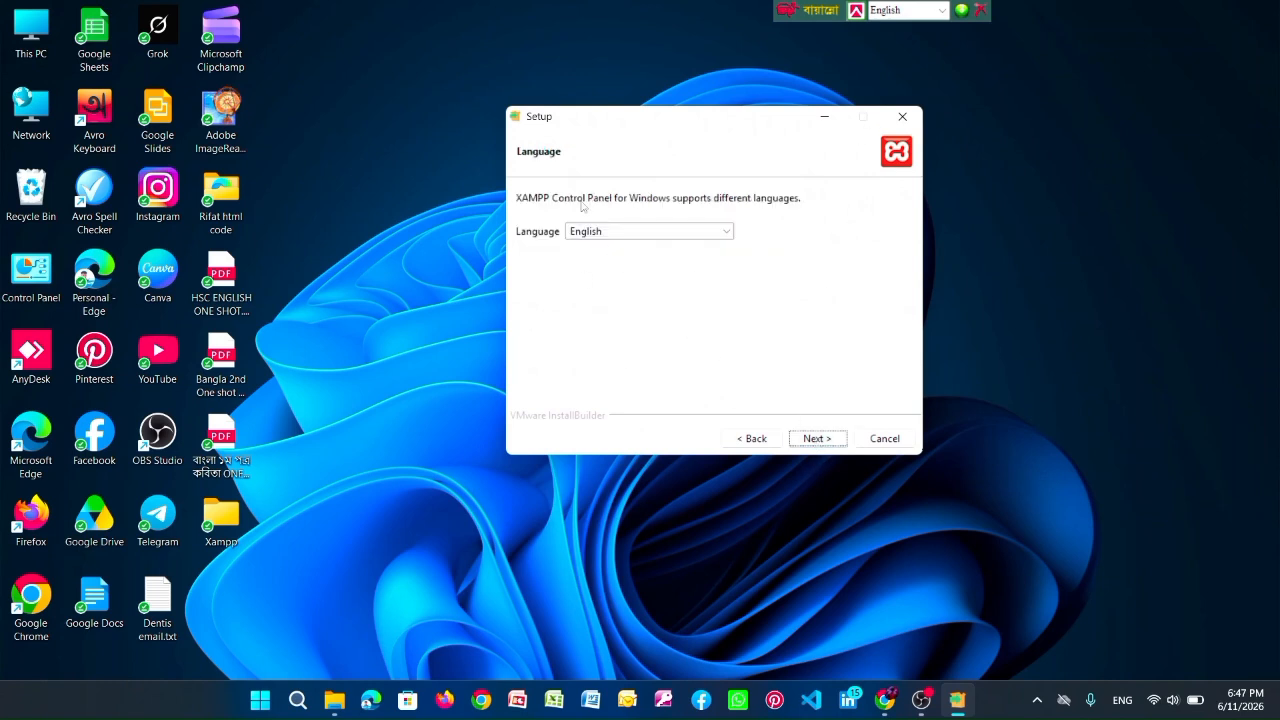
left_click(822, 438)
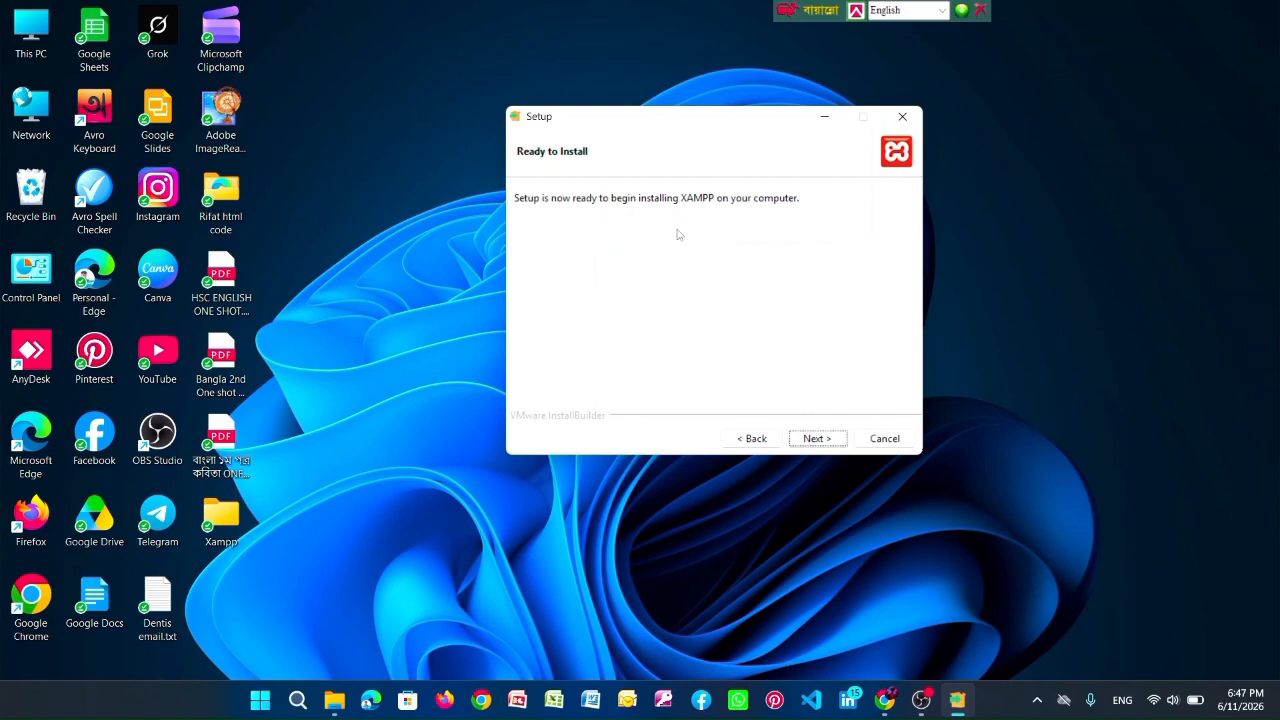
left_click(816, 439)
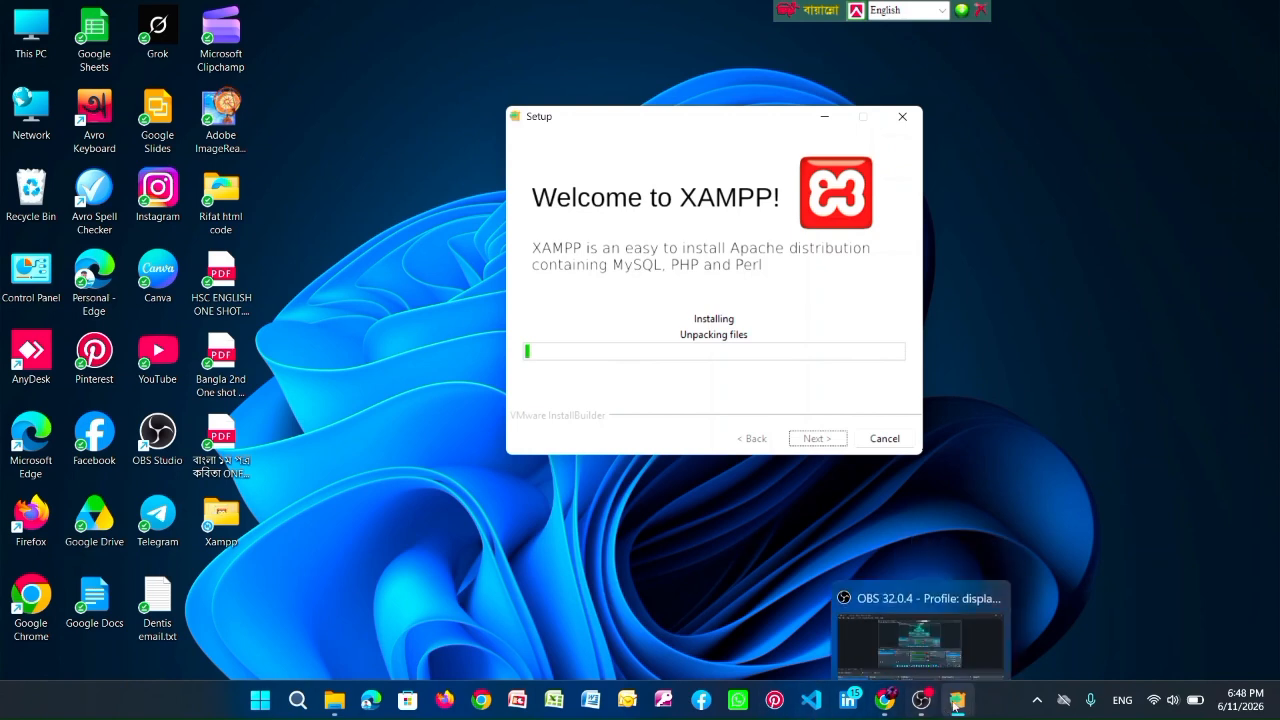
- Switch to Chrome to check the XAMPP download page and minimize the browser again
mouse_move(956, 704)
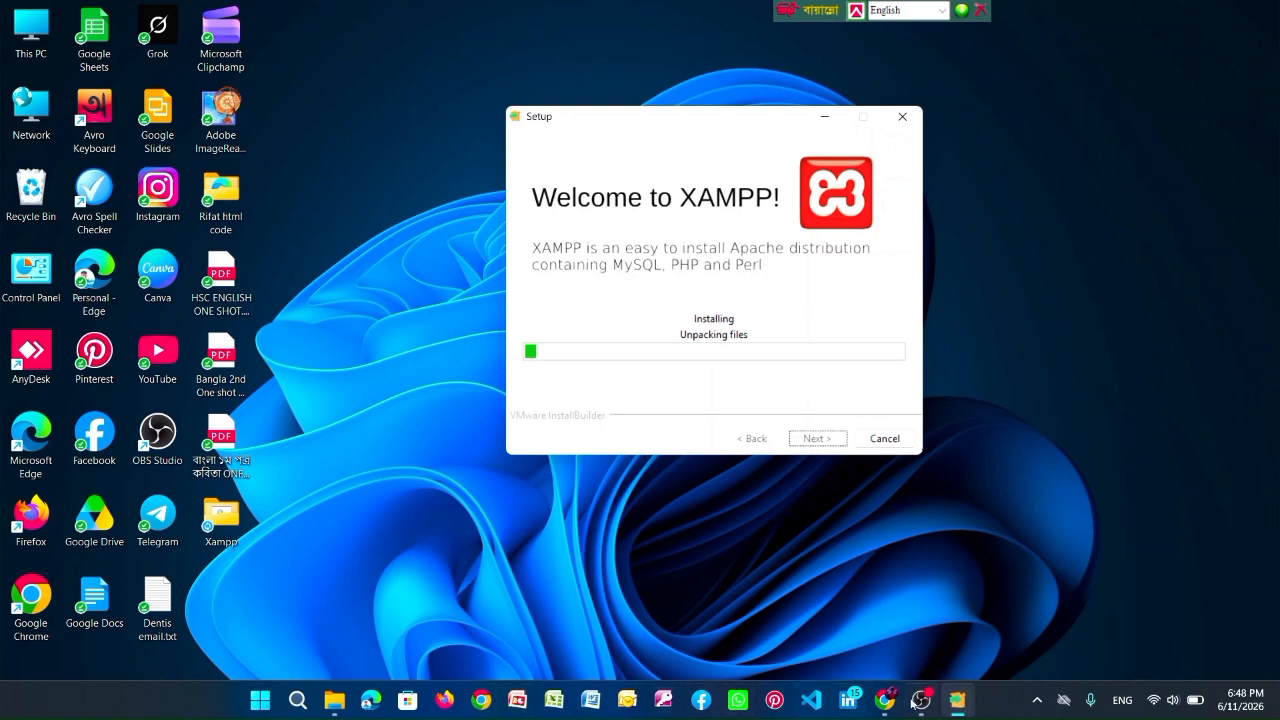
mouse_move(885, 700)
left_click(882, 630)
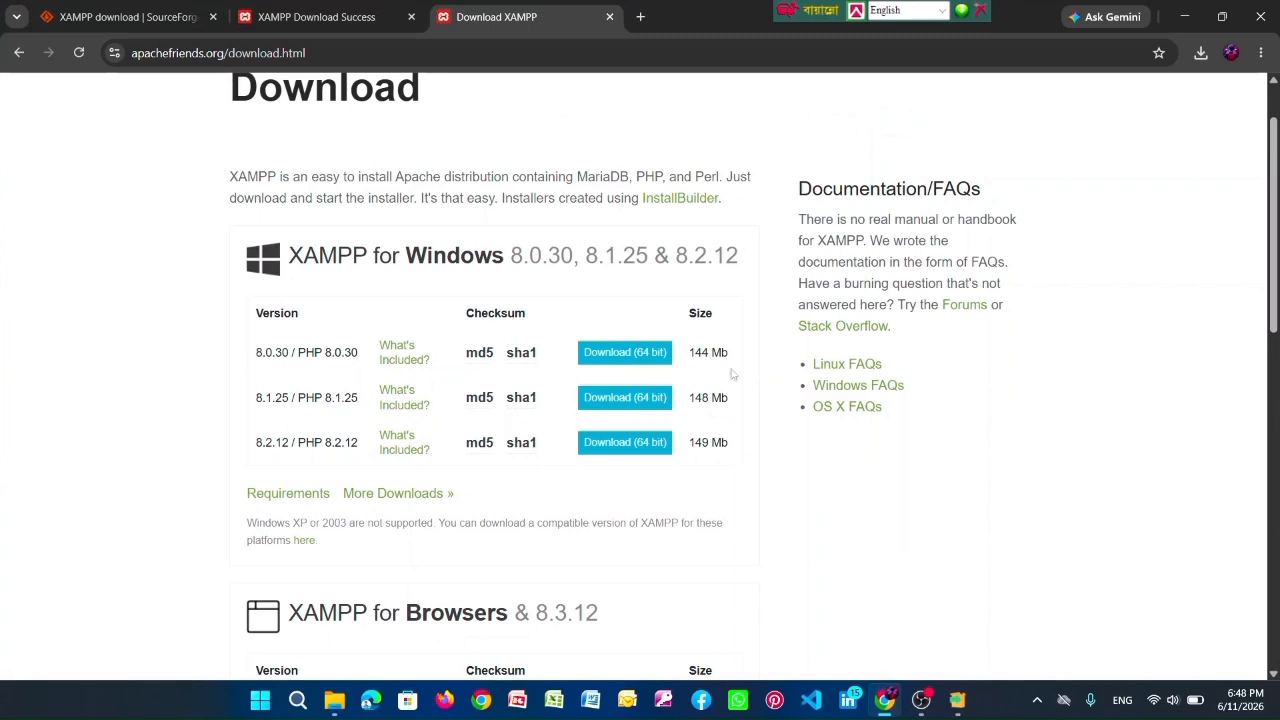
left_click(1184, 17)
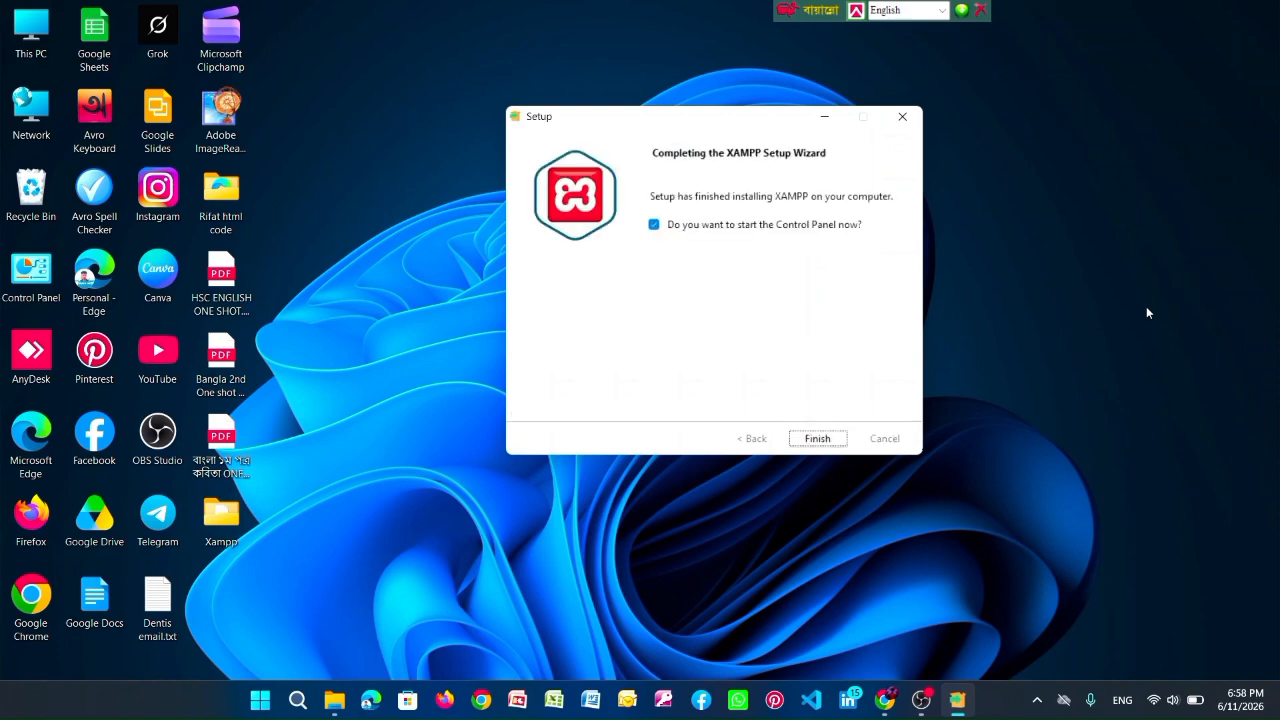
- Finish the setup wizard with the Control Panel launch enabled, and start Apache, allowing Apache HTTP Server network access
left_click(817, 440)
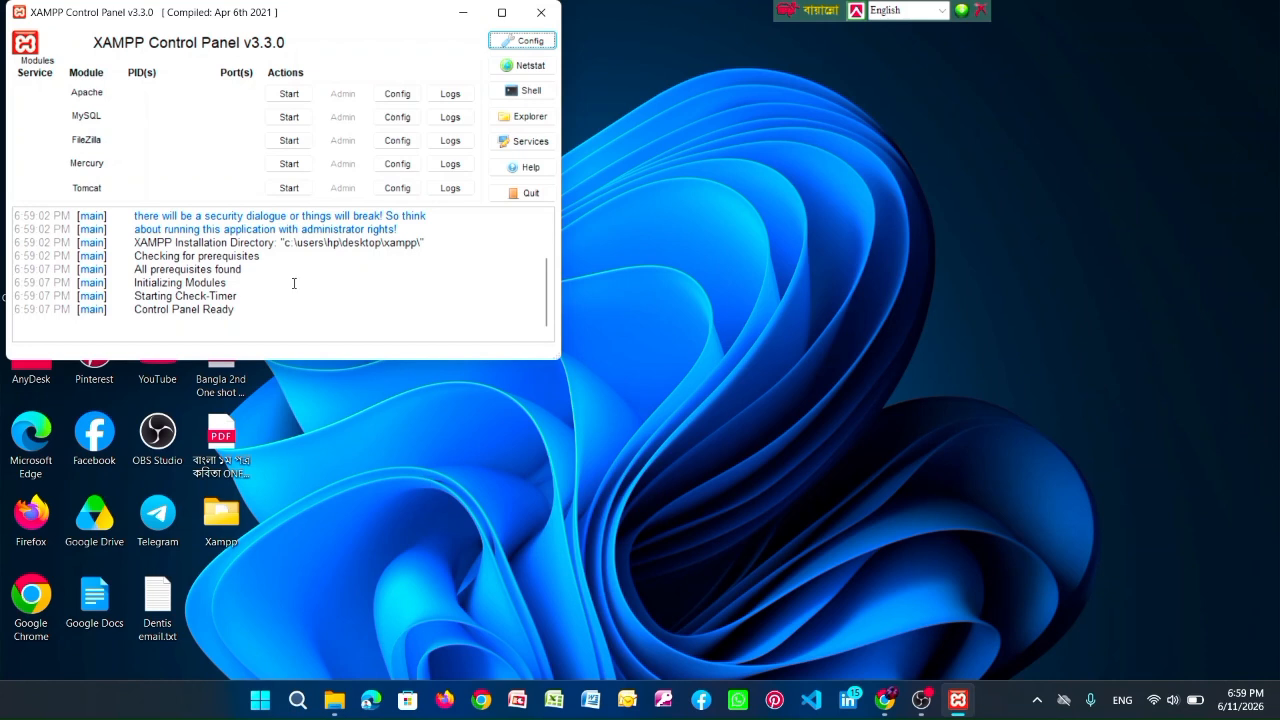
left_click(280, 96)
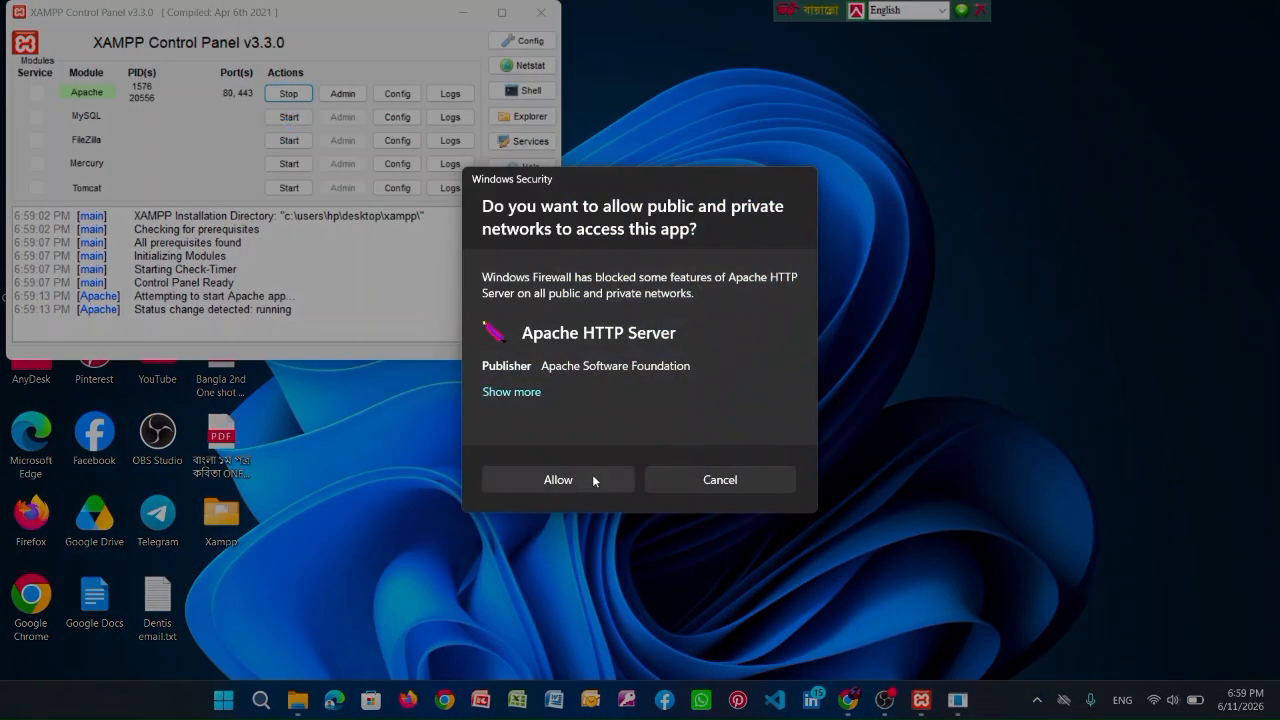
left_click(592, 476)
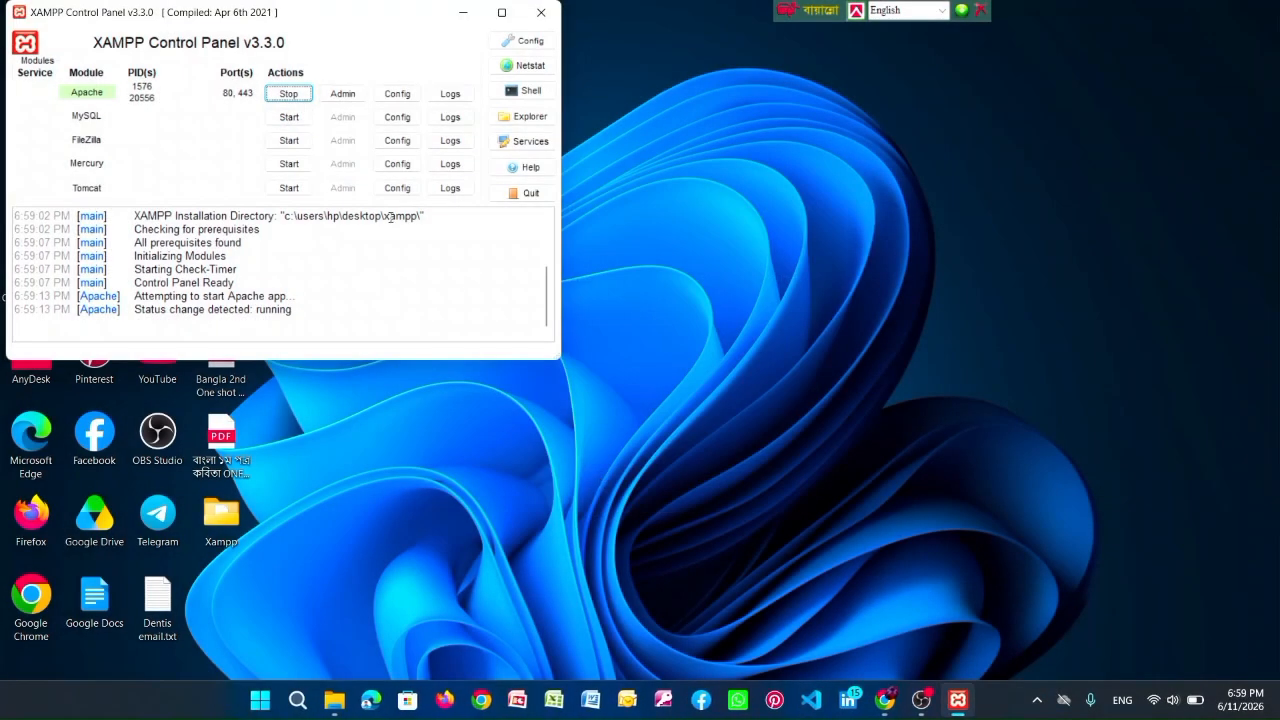
- Start the MySQL module, allow mysqld.exe network access and close the XAMPP Control Panel window
left_click(289, 117)
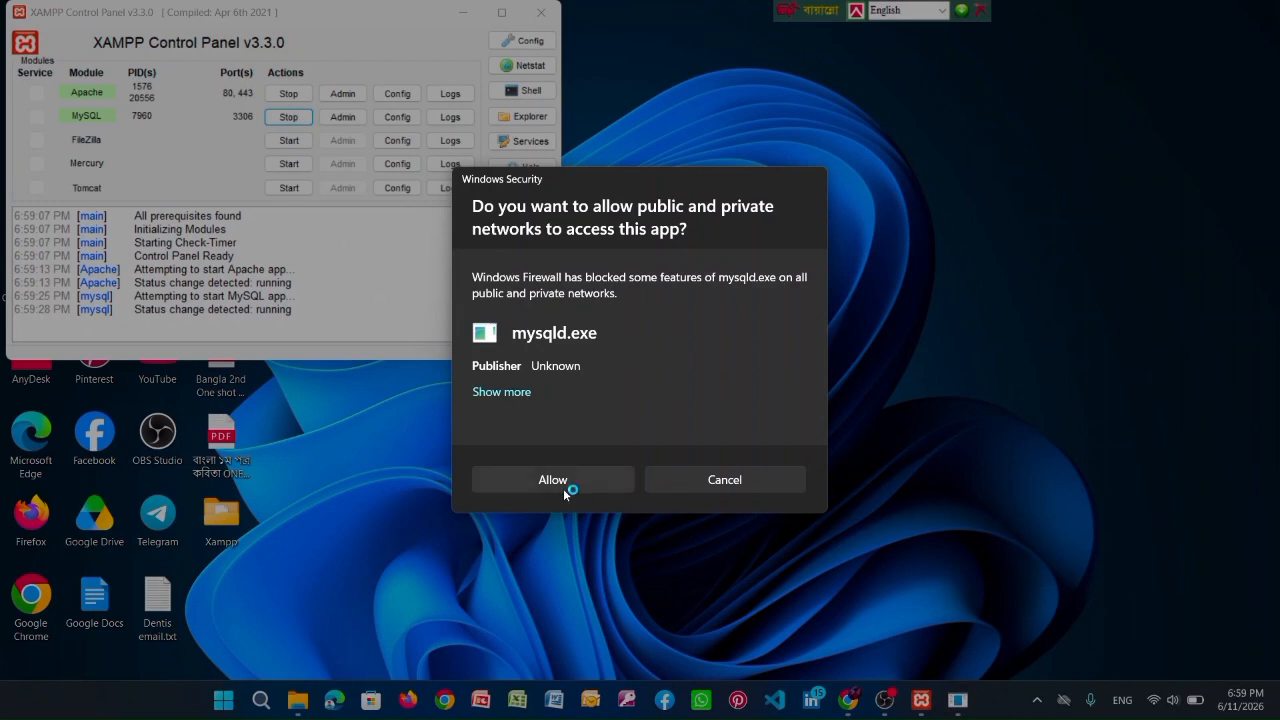
left_click(561, 482)
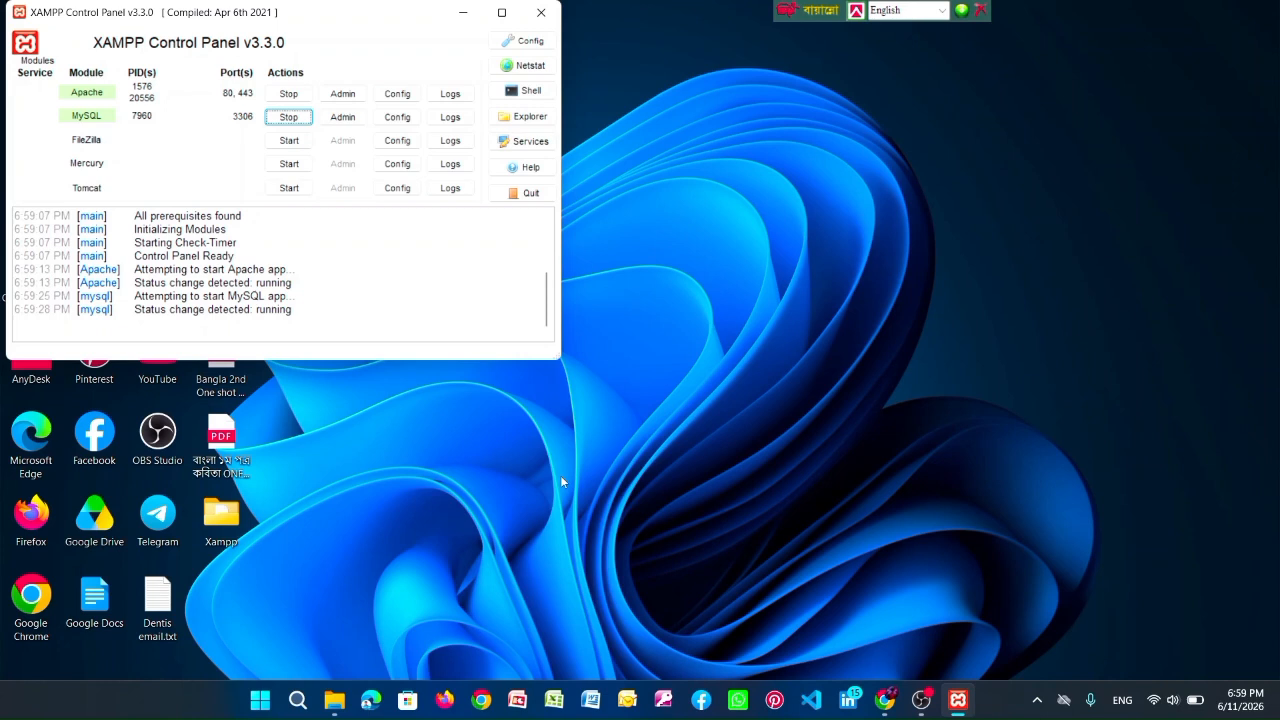
left_click(541, 12)
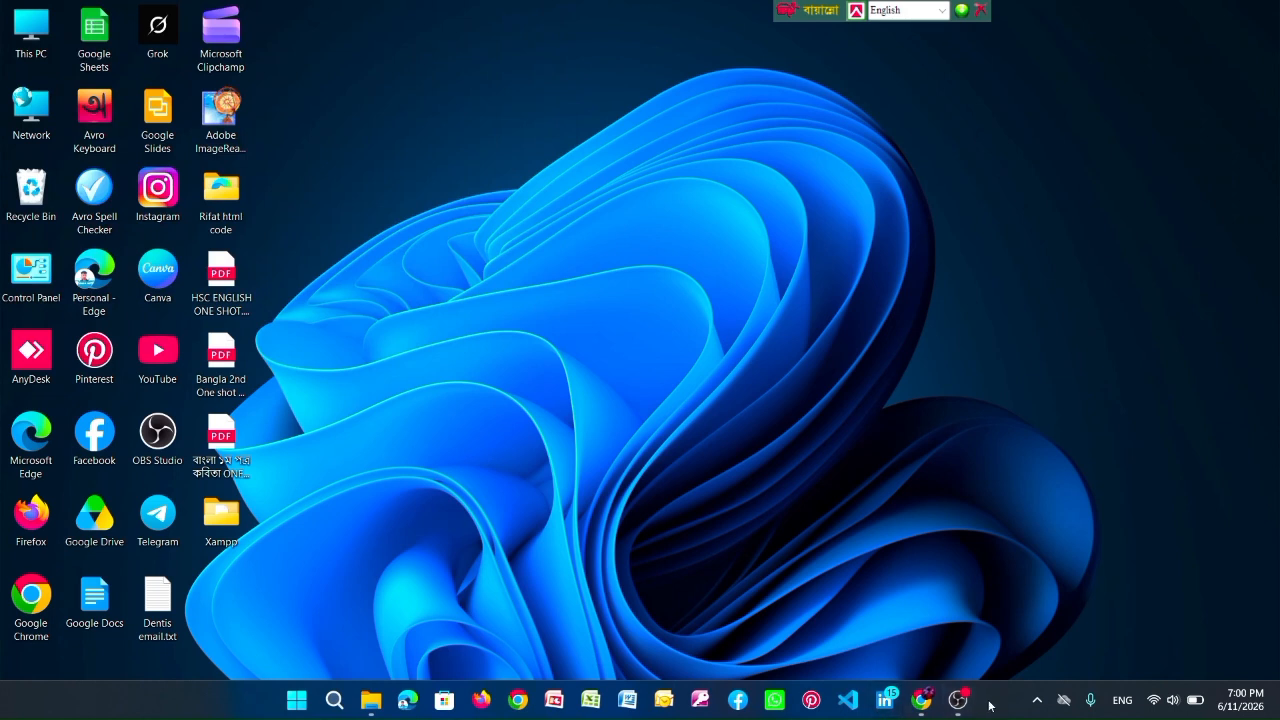
- Examine the installed files in the desktop Xampp folder and close the folder window
double_click(222, 515)
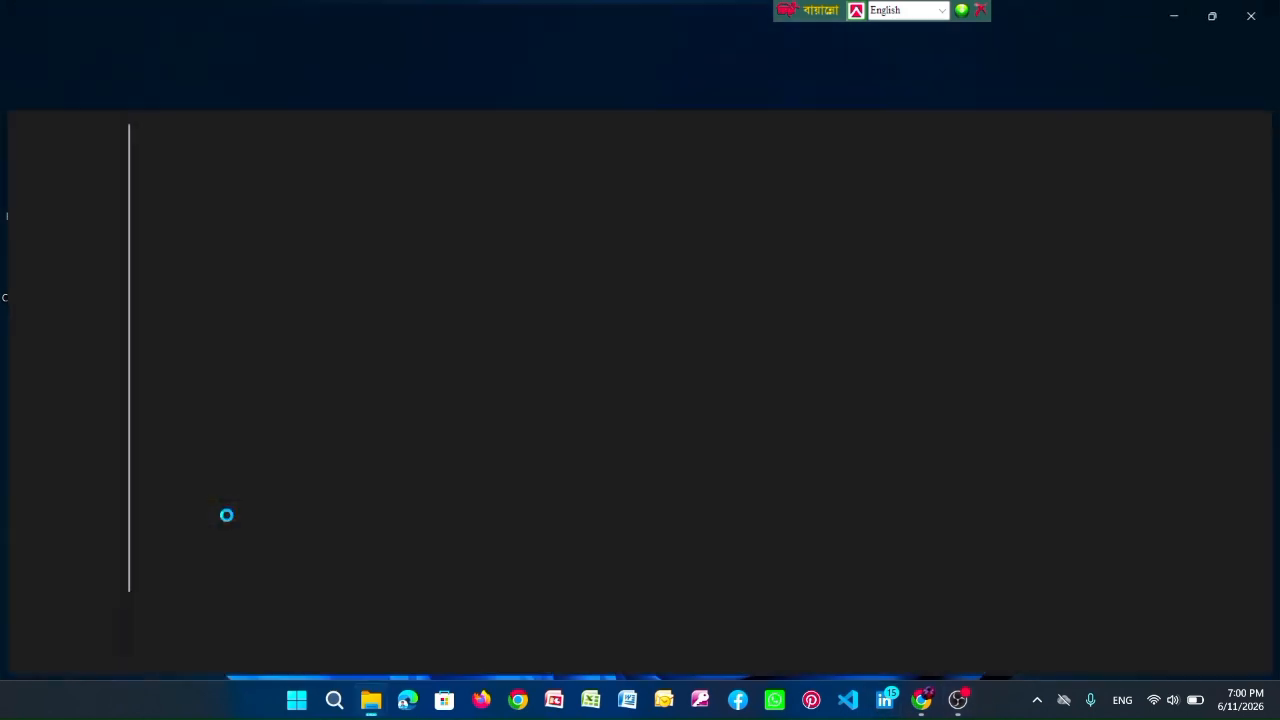
scroll(283, 484, "down", 10)
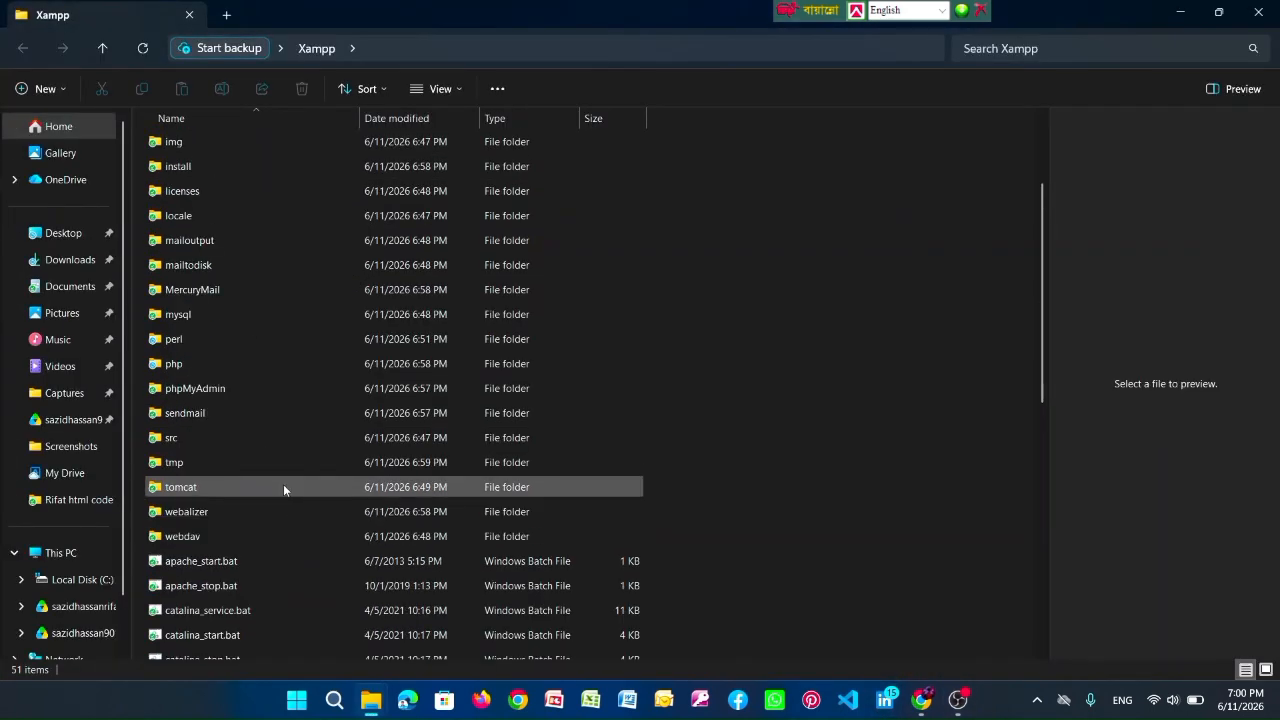
left_click(1258, 12)
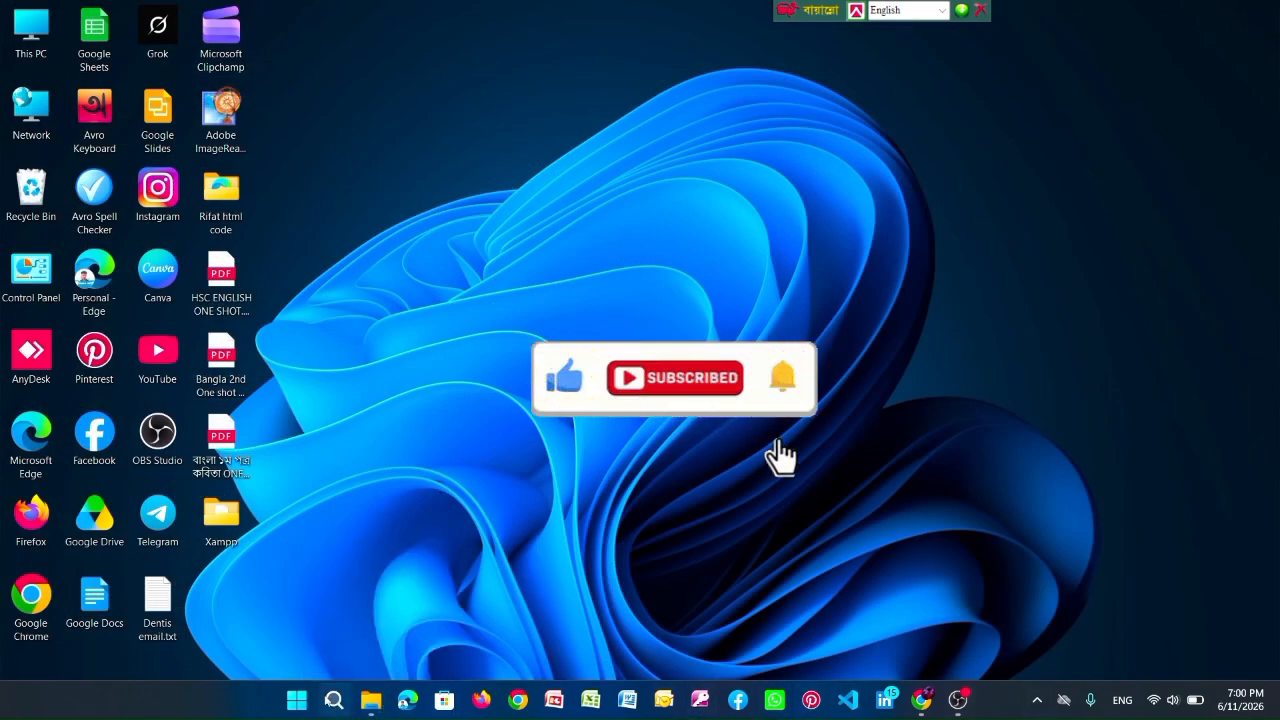
- Search Windows for XAMPP Control Panel and pin the app to Start
left_click(334, 699)
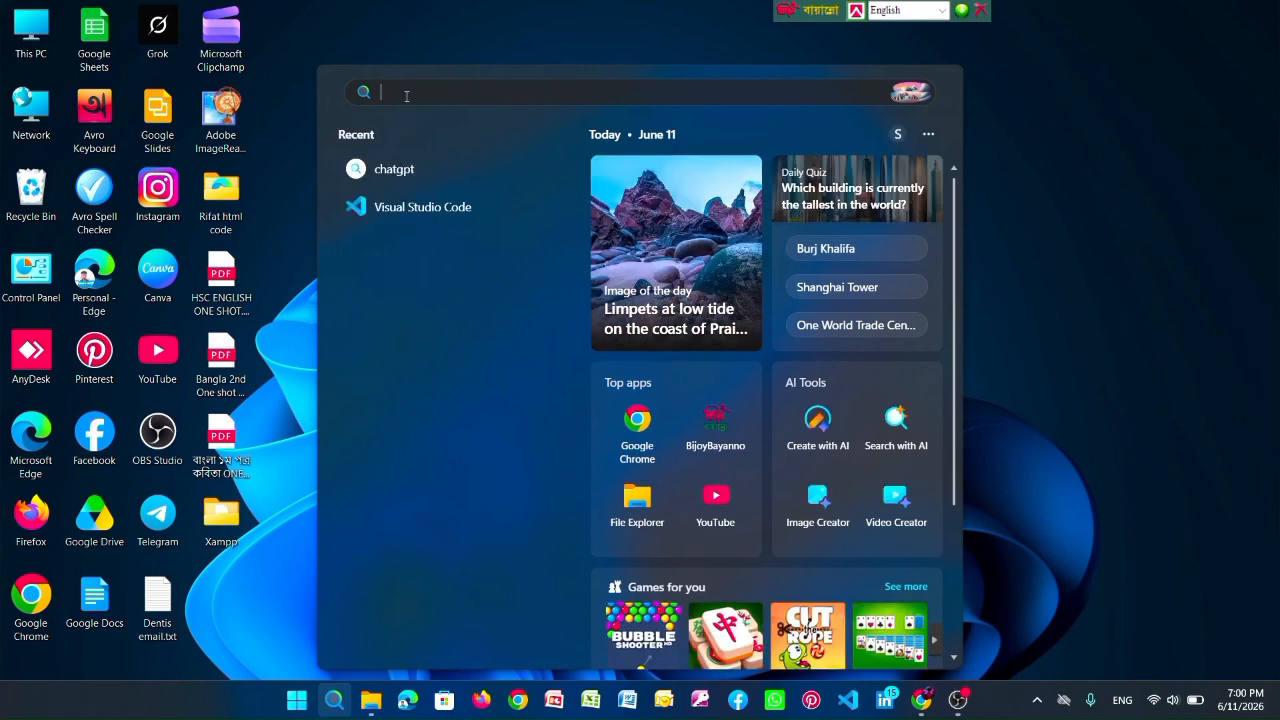
type("xamPP Control Panel")
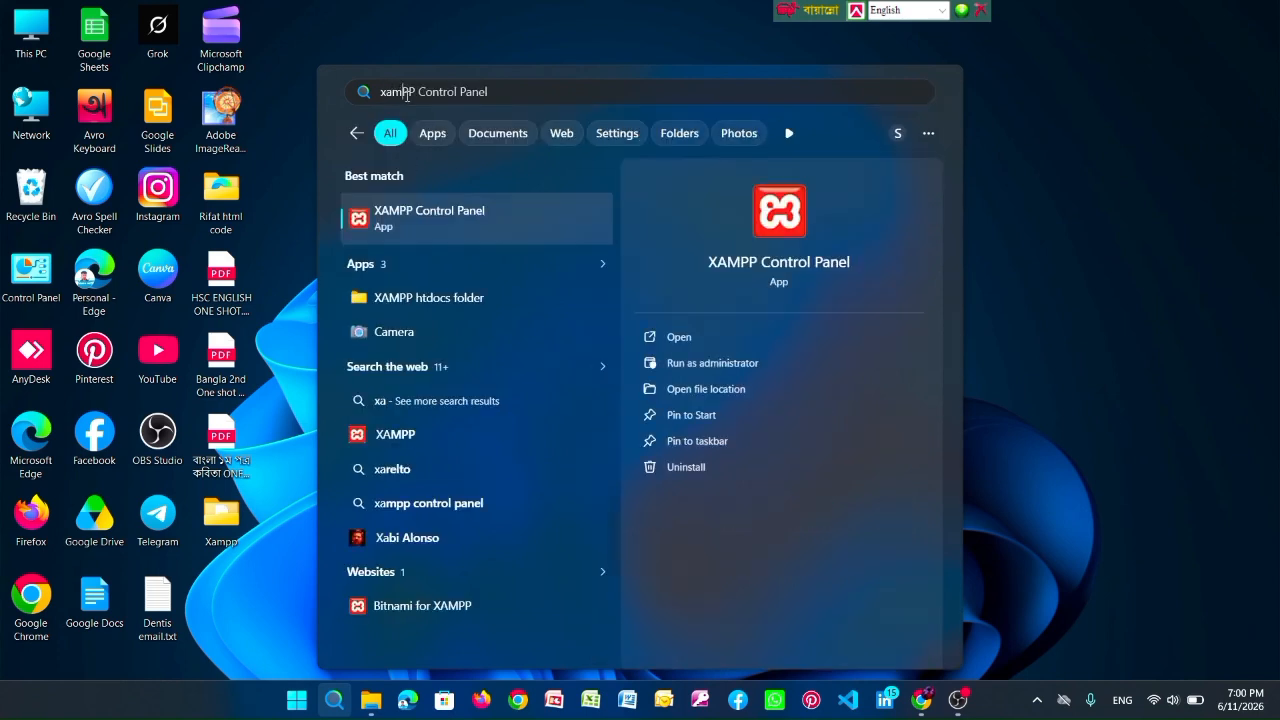
right_click(425, 220)
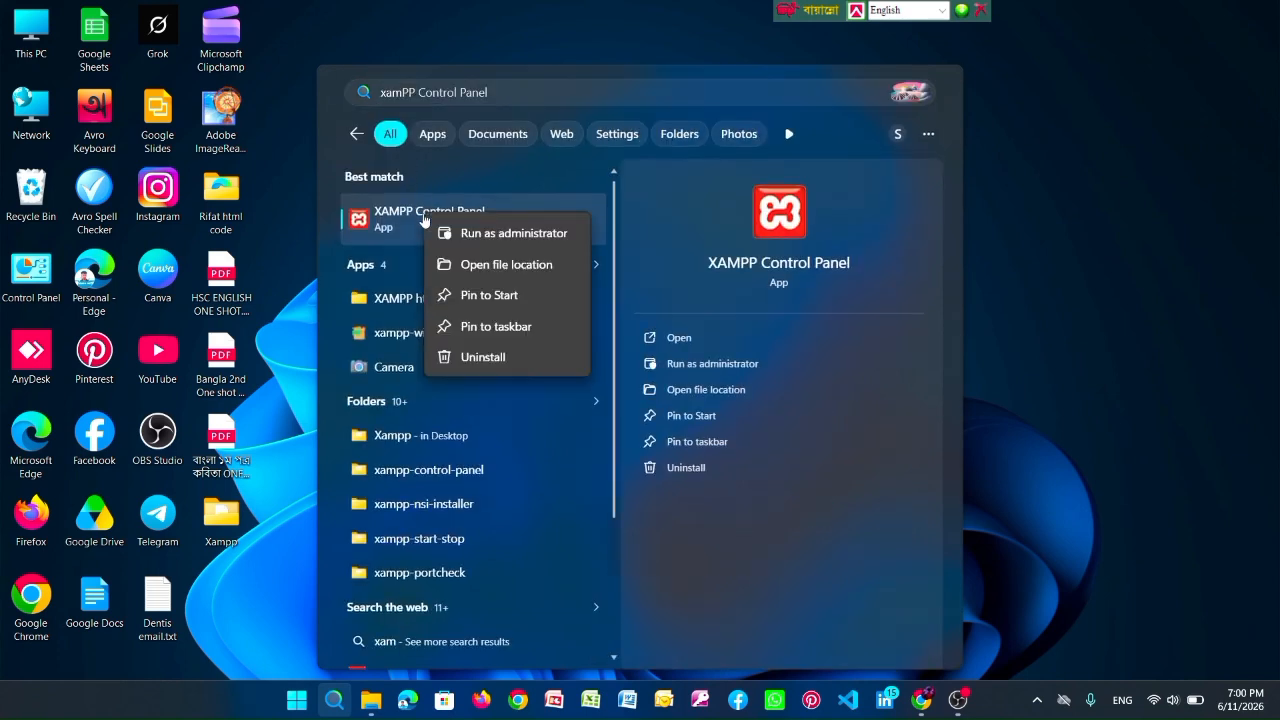
left_click(512, 295)
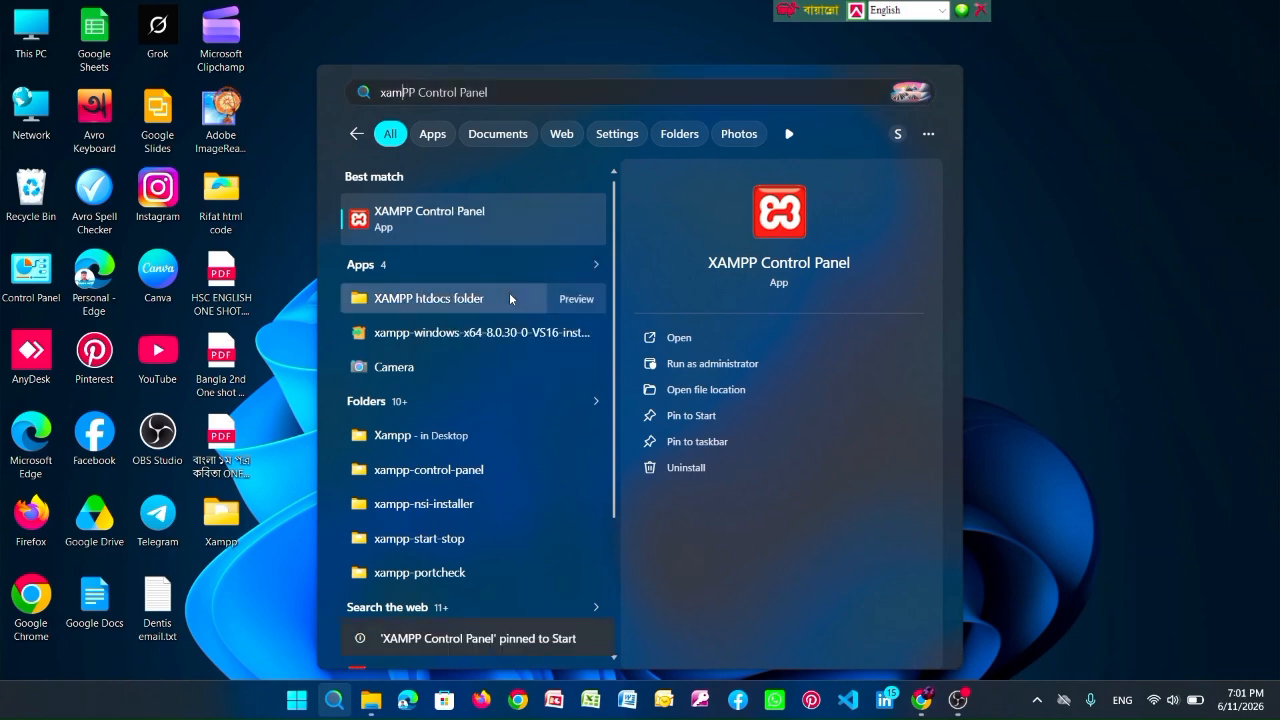